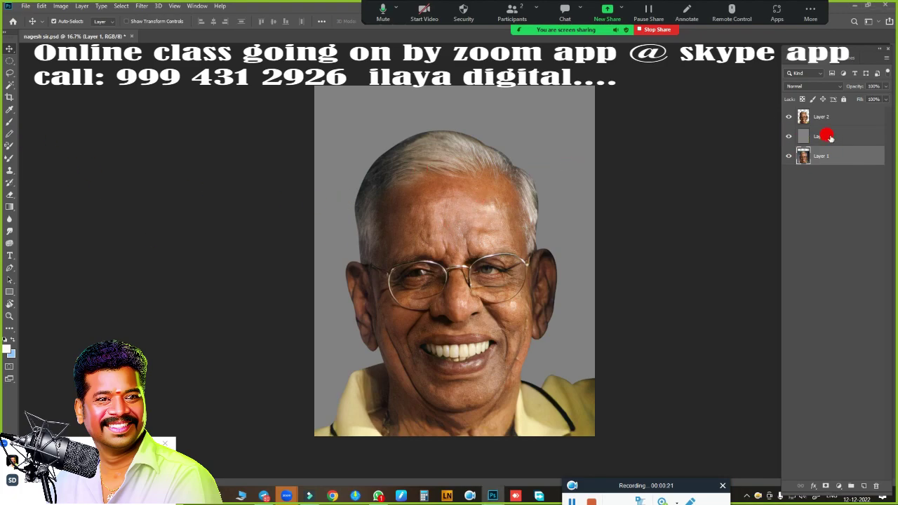
Step: Toggle Layer 2's visibility to compare, then duplicate it as Layer 2 copy
{"action": "left_click", "coordinate": [828, 116]}
{"action": "left_click", "coordinate": [789, 117]}
{"action": "left_click", "coordinate": [788, 117]}
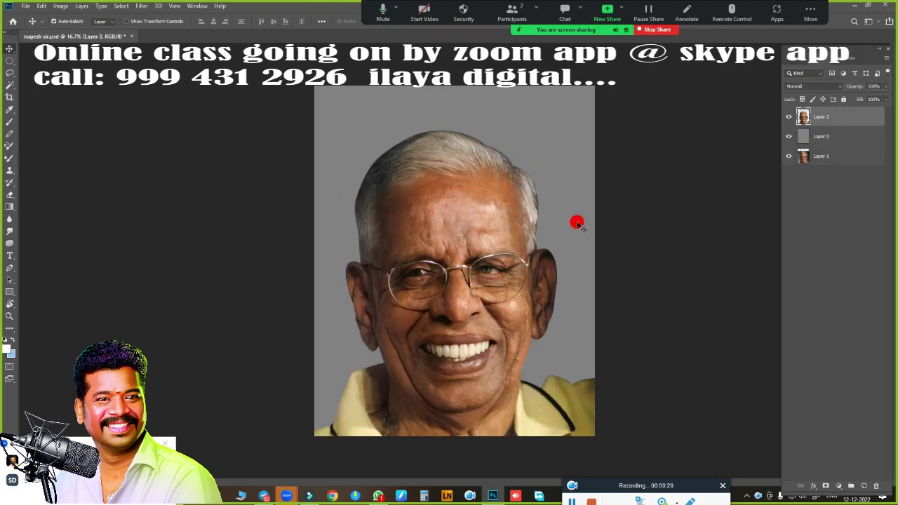
{"action": "key", "text": "ctrl+j"}
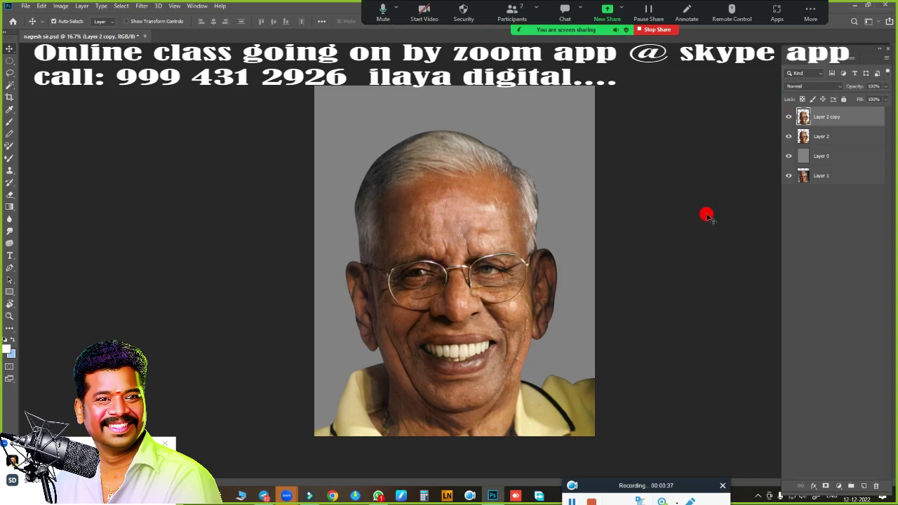
Step: Enlarge the image twice through the Image Size dialog
{"action": "key", "text": "ctrl+alt+i"}
{"action": "key", "text": "Return"}
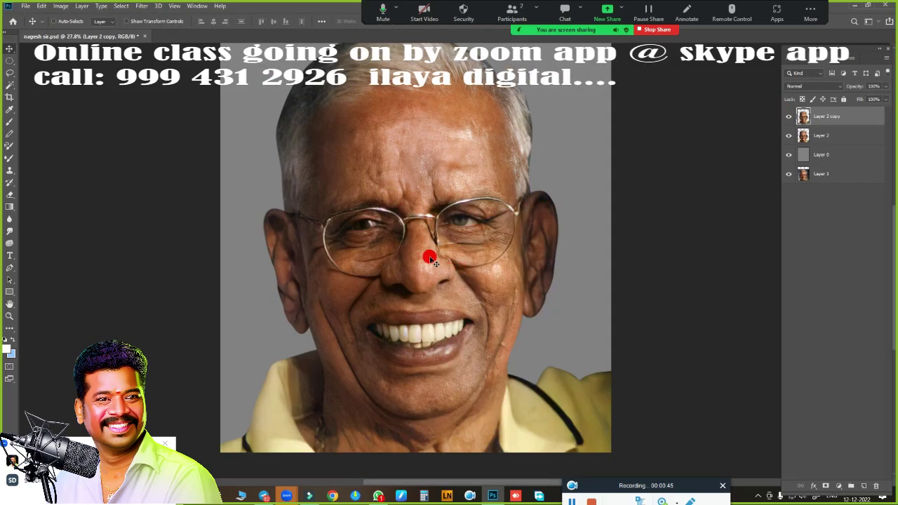
{"action": "key", "text": "ctrl+alt+i"}
{"action": "key", "text": "Return"}
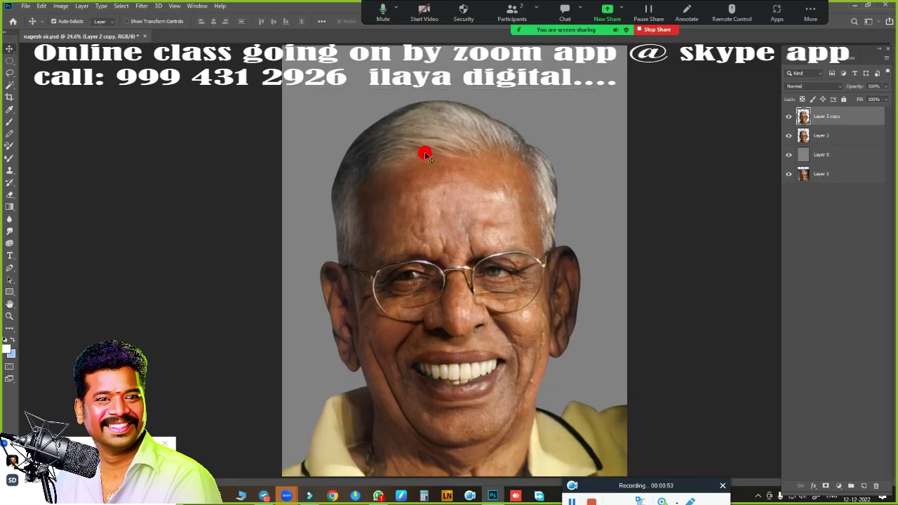
{"action": "scroll", "coordinate": [425, 151], "scroll_direction": "down", "scroll_amount": 1}
{"action": "scroll", "coordinate": [499, 222], "scroll_direction": "up", "scroll_amount": 3}
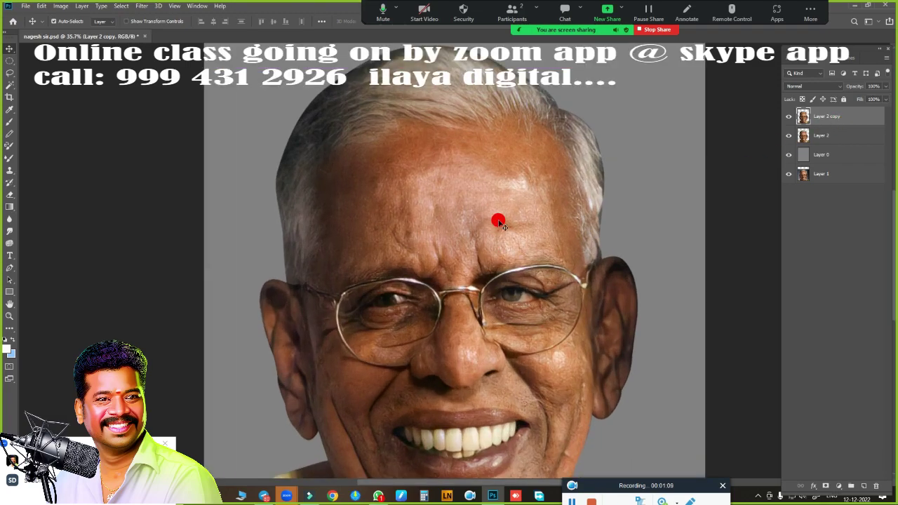
Step: Adjust exposure, contrast, clarity and dehaze in Camera Raw, then add empty Layer 3
{"action": "left_click", "coordinate": [141, 5]}
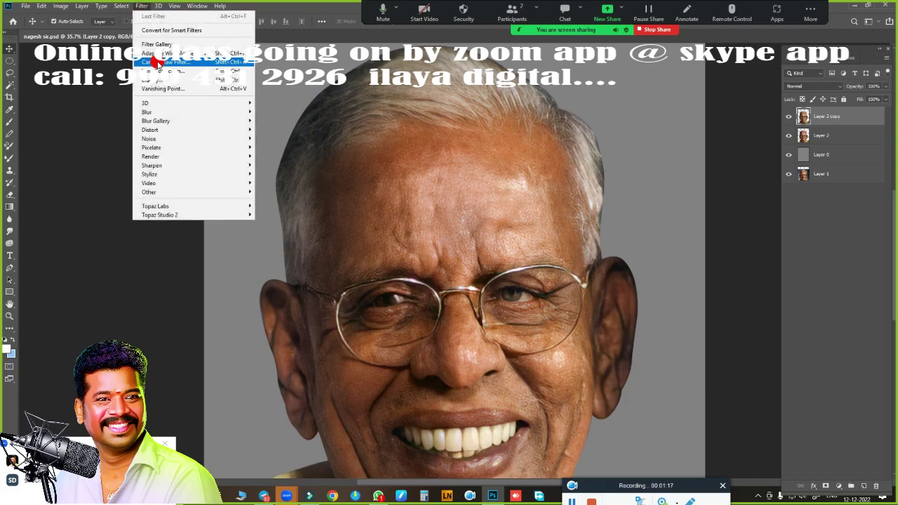
{"action": "left_click", "coordinate": [150, 58]}
{"action": "scroll", "coordinate": [525, 292], "scroll_direction": "up", "scroll_amount": 2}
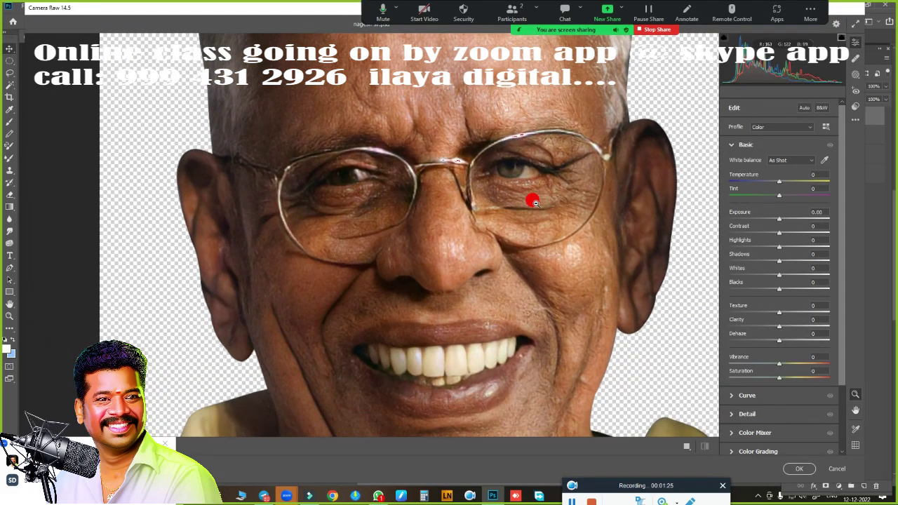
{"action": "scroll", "coordinate": [506, 200], "scroll_direction": "up", "scroll_amount": 2}
{"action": "left_click_drag", "start_coordinate": [781, 219], "coordinate": [795, 232]}
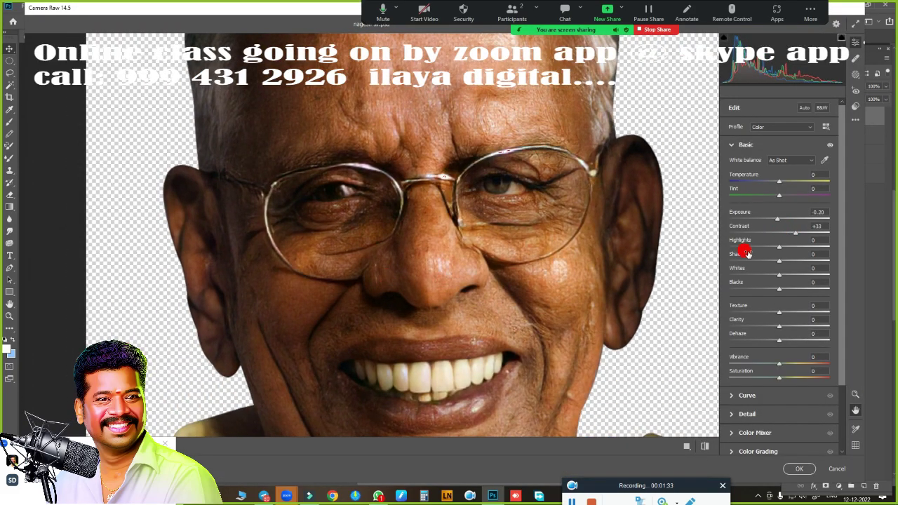
{"action": "left_click_drag", "start_coordinate": [779, 320], "coordinate": [790, 326]}
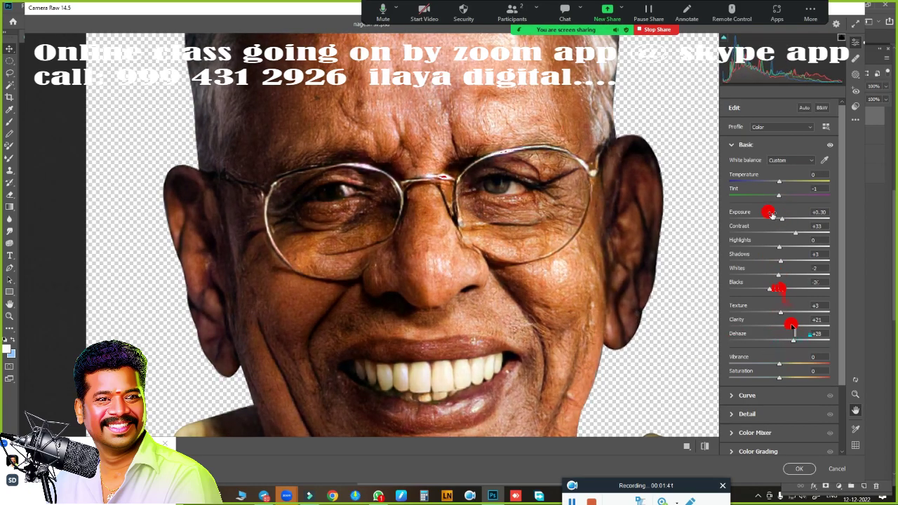
{"action": "key", "text": "Return"}
{"action": "key", "text": "ctrl+shift+alt+n"}
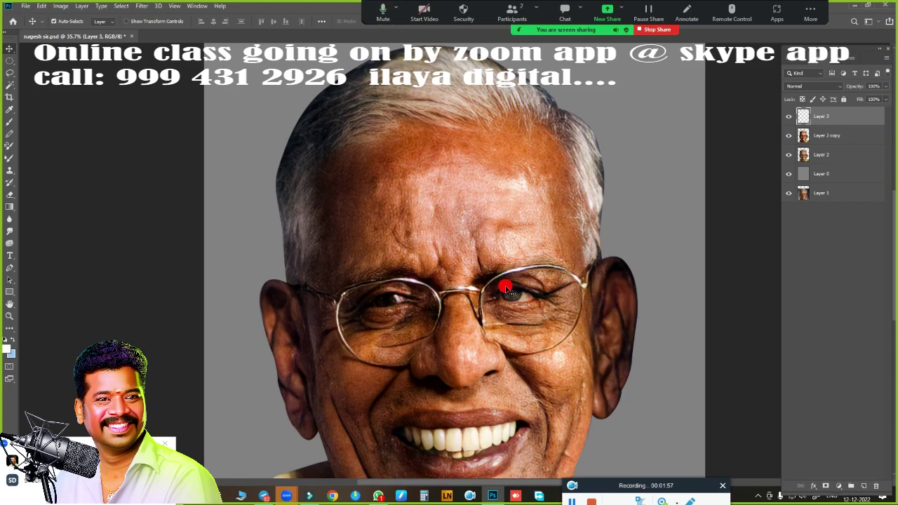
Step: Switch to the Smudge tool, review its brush presets, and zoom in on the nose
{"action": "key", "text": "r"}
{"action": "right_click", "coordinate": [402, 185]}
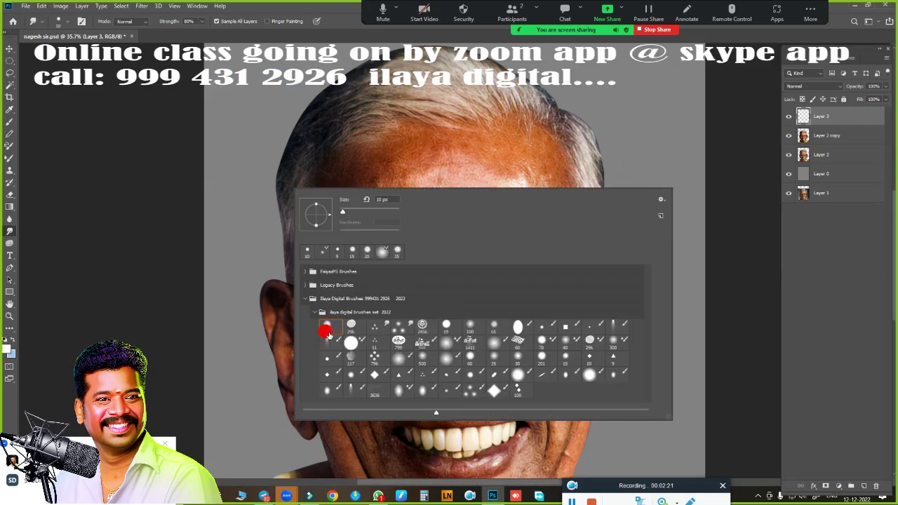
{"action": "key", "text": "Escape"}
{"action": "scroll", "coordinate": [421, 267], "scroll_direction": "up", "scroll_amount": 3}
{"action": "scroll", "coordinate": [481, 220], "scroll_direction": "up", "scroll_amount": 2}
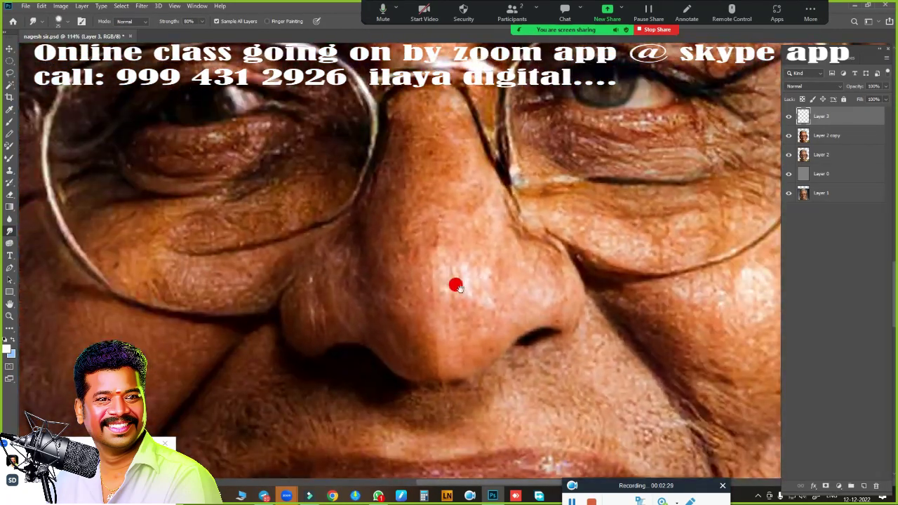
{"action": "scroll", "coordinate": [457, 283], "scroll_direction": "up", "scroll_amount": 2}
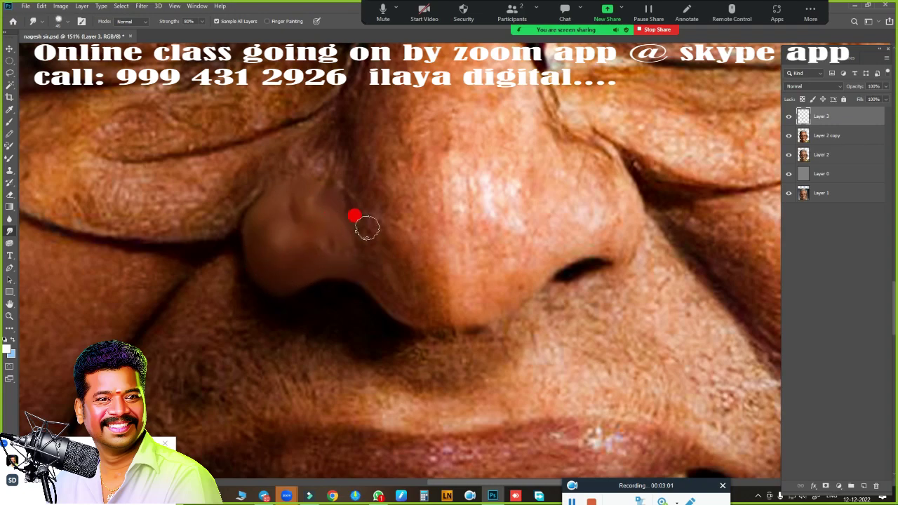
Step: Smudge the nose's left edge, left wing, bridge crease and tip smooth
{"action": "mouse_move", "coordinate": [366, 227]}
{"action": "left_mouse_down"}
{"action": "mouse_move", "coordinate": [381, 140]}
{"action": "mouse_move", "coordinate": [360, 269]}
{"action": "left_mouse_up"}
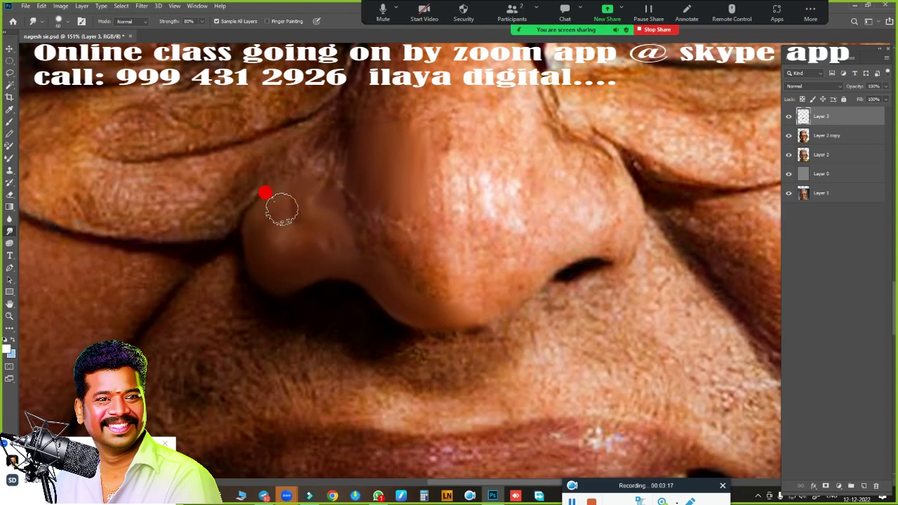
{"action": "left_click_drag", "start_coordinate": [282, 209], "coordinate": [311, 242]}
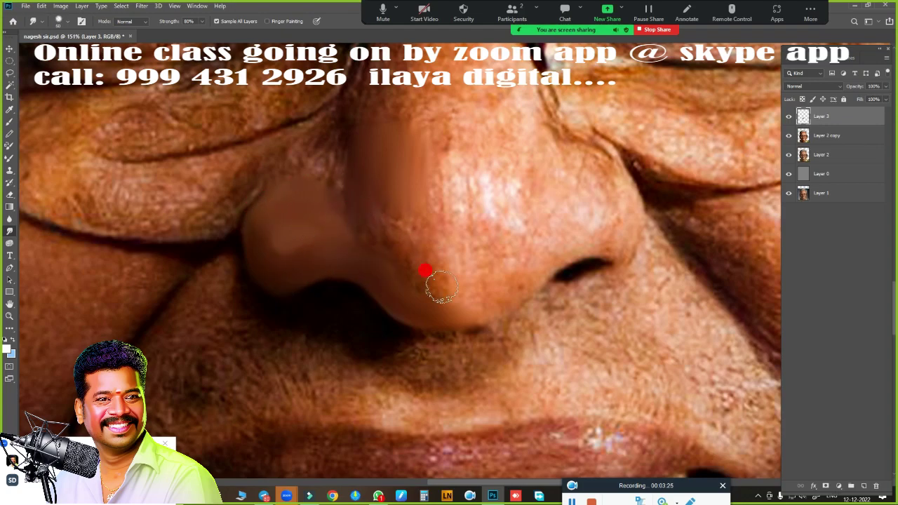
{"action": "mouse_move", "coordinate": [441, 286]}
{"action": "left_mouse_down"}
{"action": "mouse_move", "coordinate": [377, 206]}
{"action": "mouse_move", "coordinate": [421, 190]}
{"action": "mouse_move", "coordinate": [414, 297]}
{"action": "mouse_move", "coordinate": [417, 205]}
{"action": "left_mouse_up"}
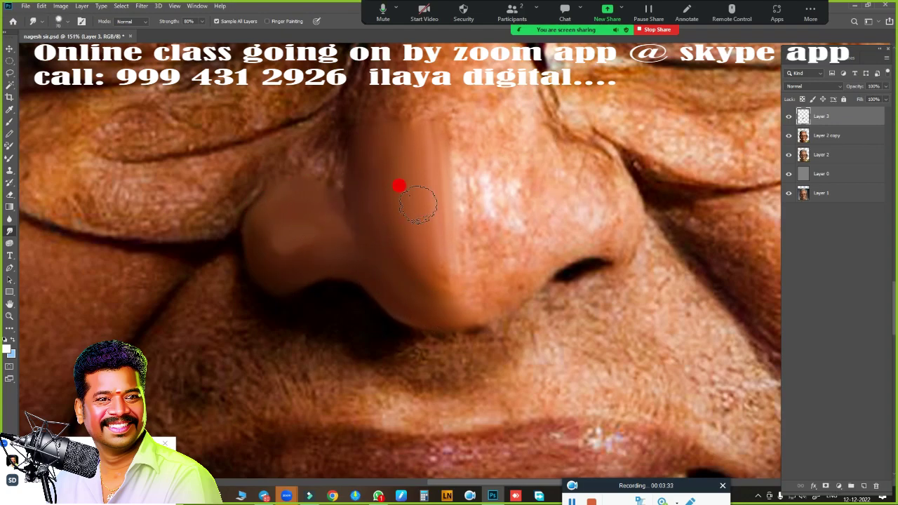
{"action": "scroll", "coordinate": [429, 279], "scroll_direction": "down", "scroll_amount": 2}
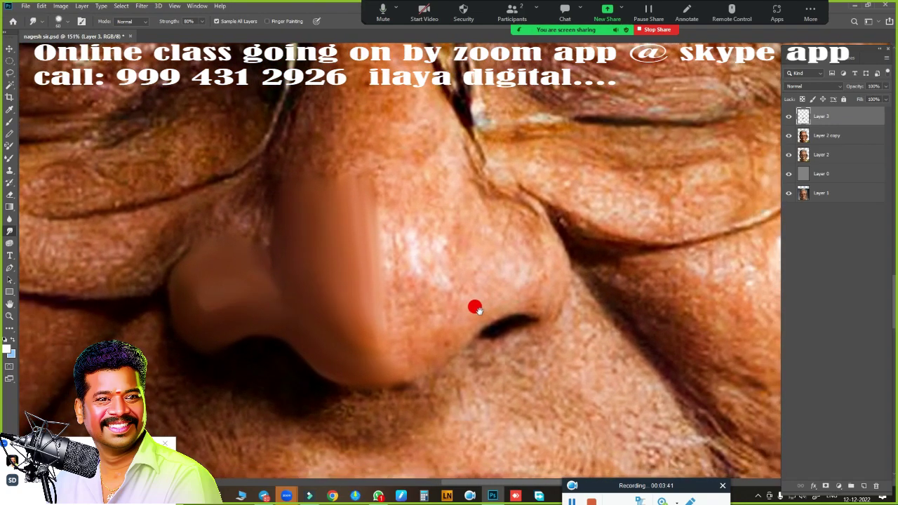
{"action": "scroll", "coordinate": [207, 231], "scroll_direction": "up", "scroll_amount": 2}
{"action": "scroll", "coordinate": [424, 257], "scroll_direction": "right", "scroll_amount": 3}
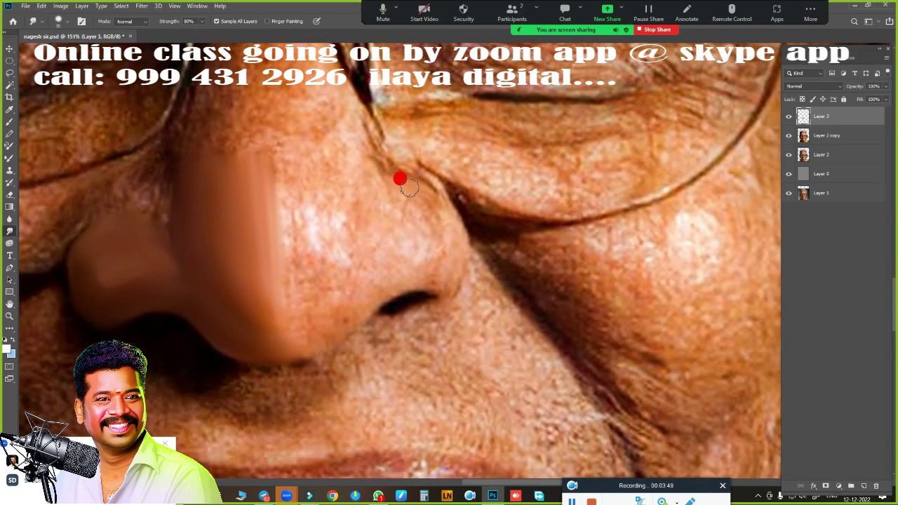
{"action": "left_click_drag", "start_coordinate": [400, 179], "coordinate": [451, 247]}
{"action": "left_click_drag", "start_coordinate": [356, 316], "coordinate": [365, 296]}
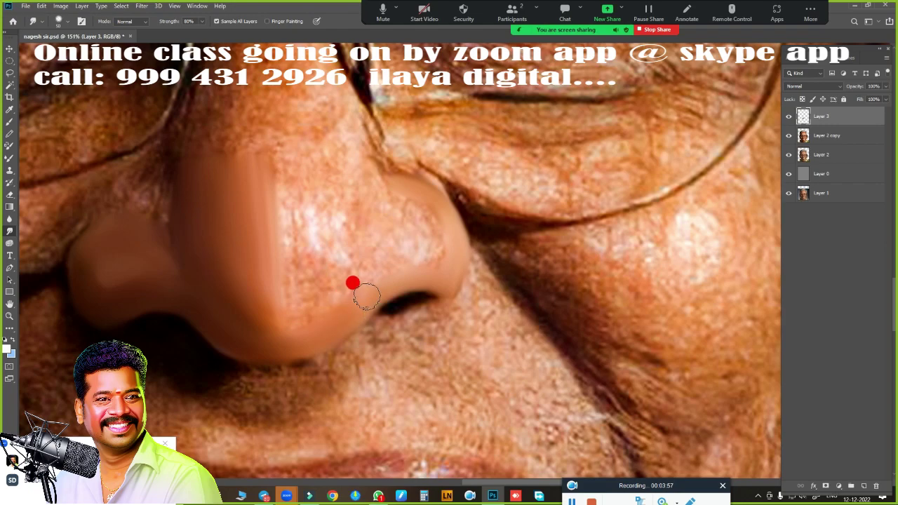
{"action": "mouse_move", "coordinate": [396, 186]}
{"action": "left_mouse_down"}
{"action": "mouse_move", "coordinate": [445, 238]}
{"action": "mouse_move", "coordinate": [419, 245]}
{"action": "left_mouse_up"}
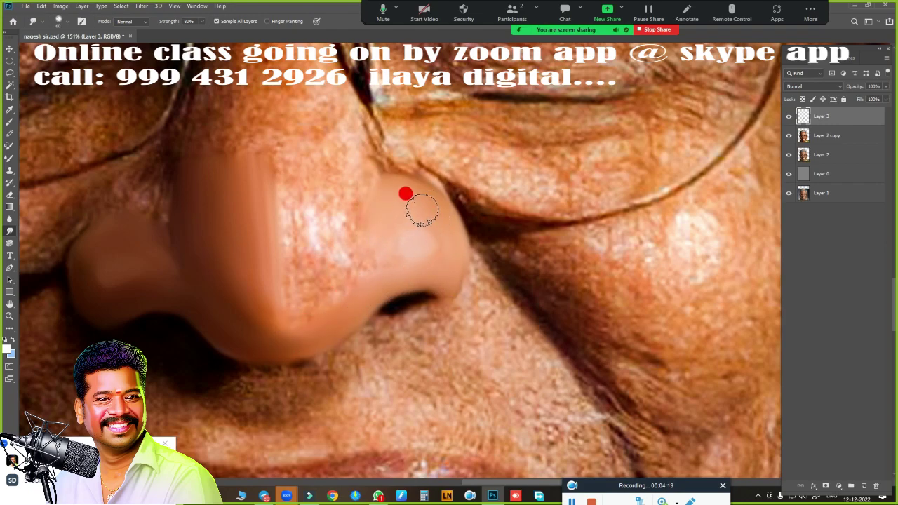
Step: Check the brush settings and smudge away the textured highlight on the nose bridge and tip
{"action": "key", "text": "F5"}
{"action": "left_click", "coordinate": [768, 132]}
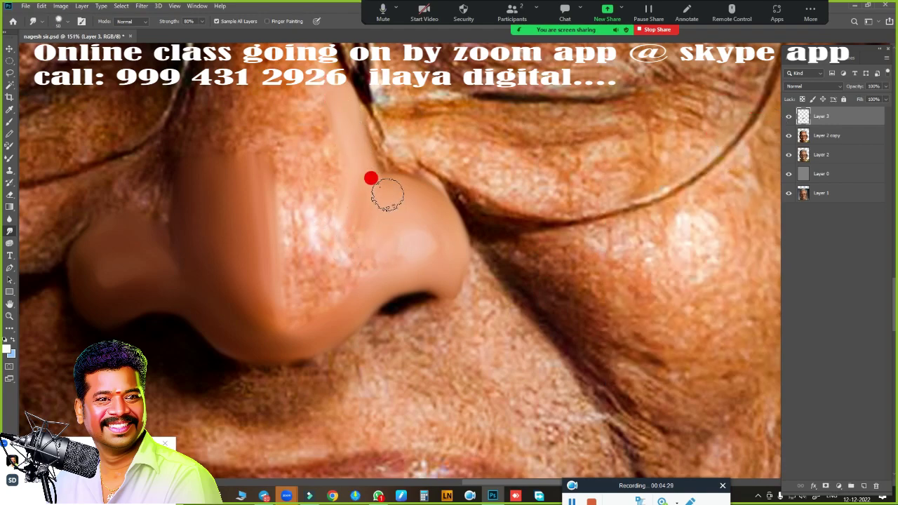
{"action": "mouse_move", "coordinate": [311, 153]}
{"action": "left_mouse_down"}
{"action": "mouse_move", "coordinate": [291, 140]}
{"action": "mouse_move", "coordinate": [297, 124]}
{"action": "mouse_move", "coordinate": [287, 201]}
{"action": "mouse_move", "coordinate": [333, 301]}
{"action": "mouse_move", "coordinate": [415, 245]}
{"action": "mouse_move", "coordinate": [408, 280]}
{"action": "left_mouse_up"}
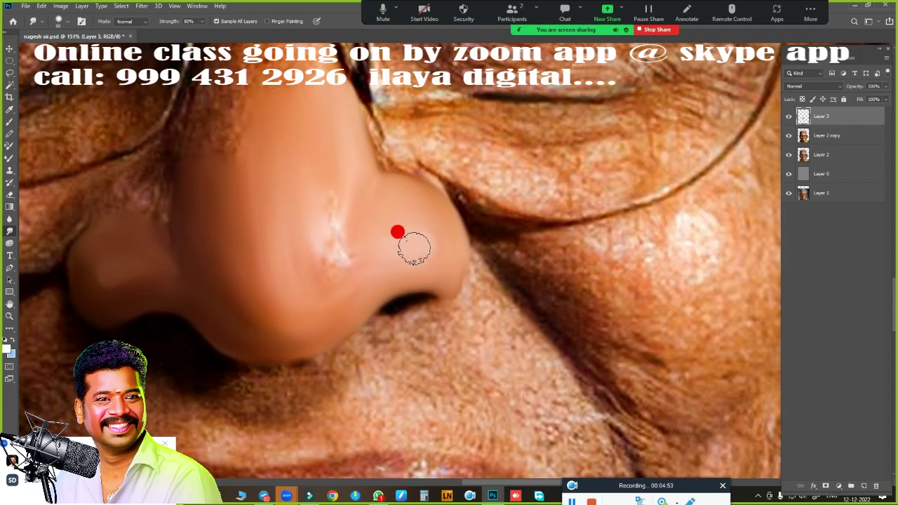
{"action": "mouse_move", "coordinate": [414, 247]}
{"action": "left_mouse_down"}
{"action": "mouse_move", "coordinate": [335, 180]}
{"action": "mouse_move", "coordinate": [330, 249]}
{"action": "mouse_move", "coordinate": [311, 285]}
{"action": "mouse_move", "coordinate": [432, 241]}
{"action": "mouse_move", "coordinate": [291, 262]}
{"action": "mouse_move", "coordinate": [287, 279]}
{"action": "left_mouse_up"}
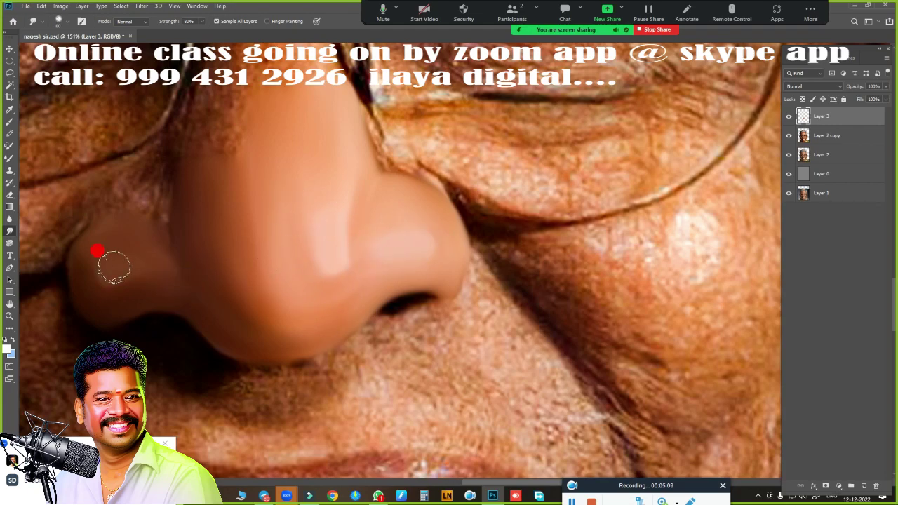
Step: Smudge the freckled upper nose bridge between the glasses and the nose's left side smooth
{"action": "key", "text": "ctrl+0"}
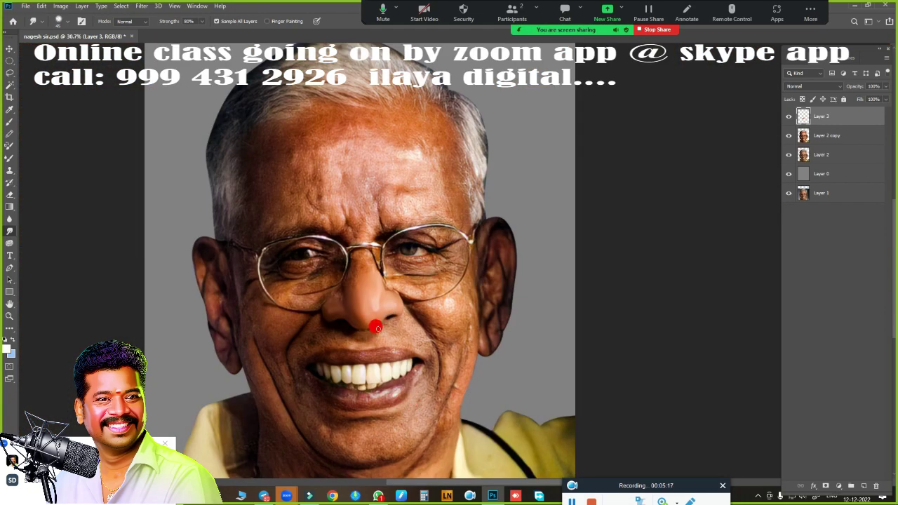
{"action": "scroll", "coordinate": [377, 328], "scroll_direction": "up", "scroll_amount": 5}
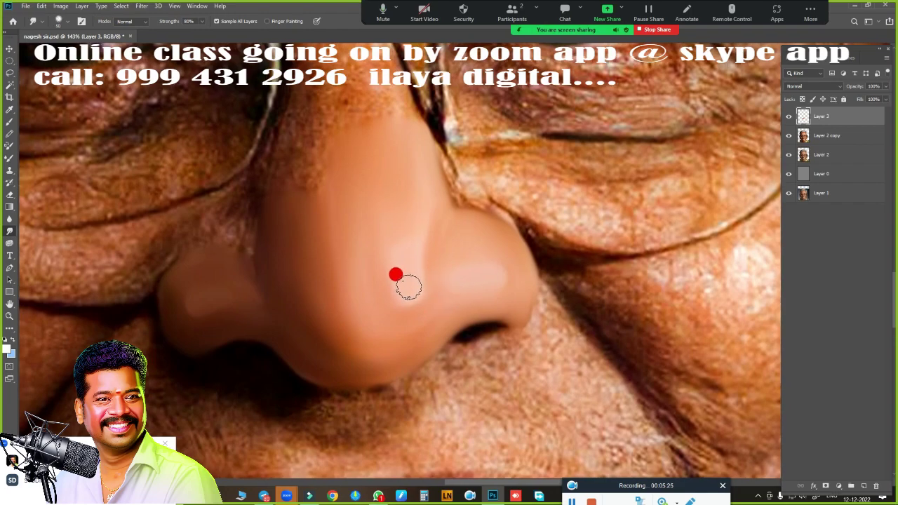
{"action": "scroll", "coordinate": [396, 160], "scroll_direction": "up", "scroll_amount": 3}
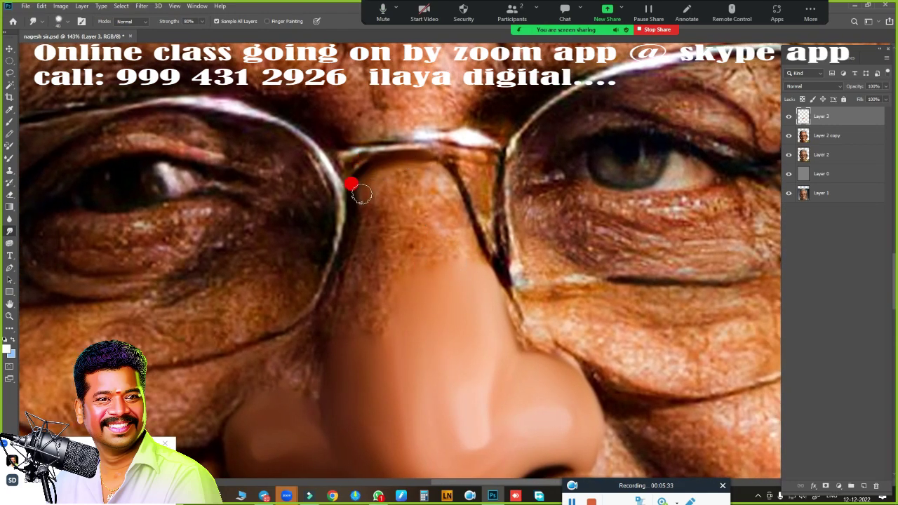
{"action": "mouse_move", "coordinate": [361, 195]}
{"action": "left_mouse_down"}
{"action": "mouse_move", "coordinate": [441, 179]}
{"action": "mouse_move", "coordinate": [422, 200]}
{"action": "mouse_move", "coordinate": [446, 194]}
{"action": "mouse_move", "coordinate": [441, 200]}
{"action": "left_mouse_up"}
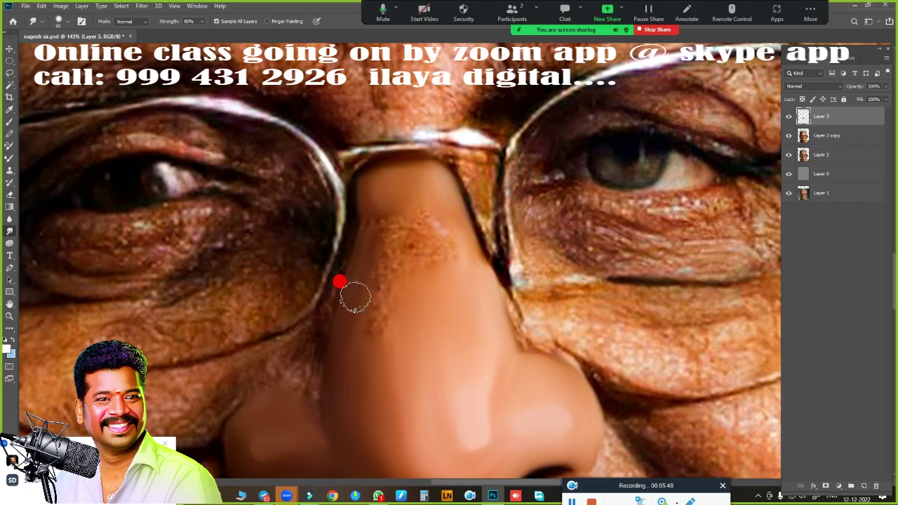
{"action": "mouse_move", "coordinate": [368, 237]}
{"action": "left_mouse_down"}
{"action": "mouse_move", "coordinate": [365, 277]}
{"action": "mouse_move", "coordinate": [383, 205]}
{"action": "left_mouse_up"}
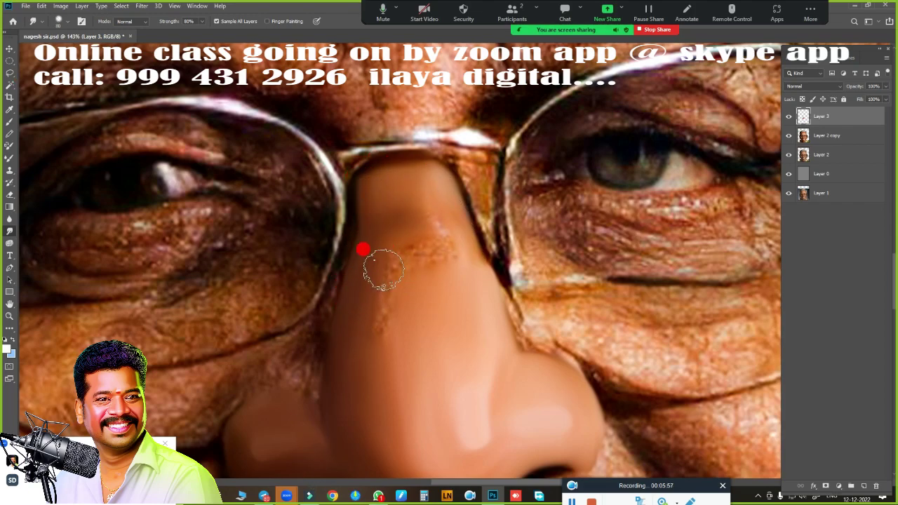
{"action": "mouse_move", "coordinate": [383, 269]}
{"action": "left_mouse_down"}
{"action": "mouse_move", "coordinate": [443, 222]}
{"action": "mouse_move", "coordinate": [412, 241]}
{"action": "left_mouse_up"}
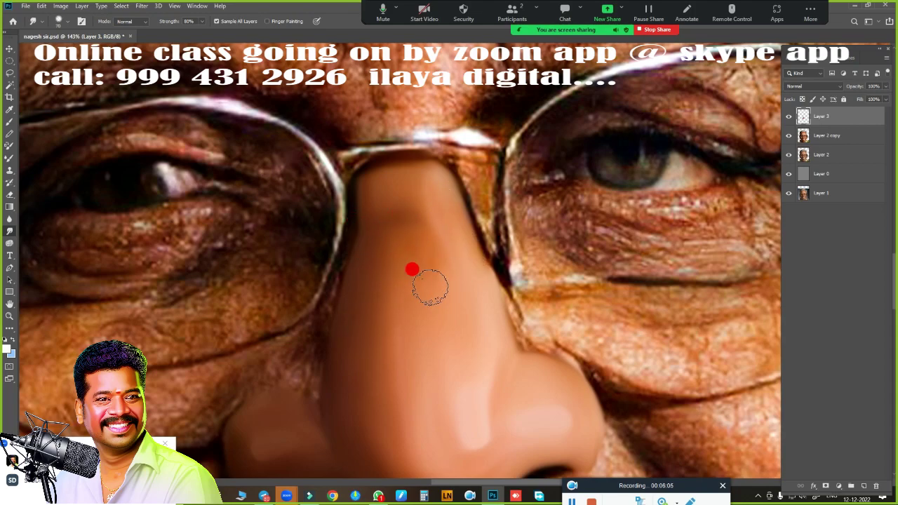
{"action": "mouse_move", "coordinate": [430, 287]}
{"action": "left_mouse_down"}
{"action": "mouse_move", "coordinate": [433, 276]}
{"action": "mouse_move", "coordinate": [438, 292]}
{"action": "mouse_move", "coordinate": [380, 291]}
{"action": "left_mouse_up"}
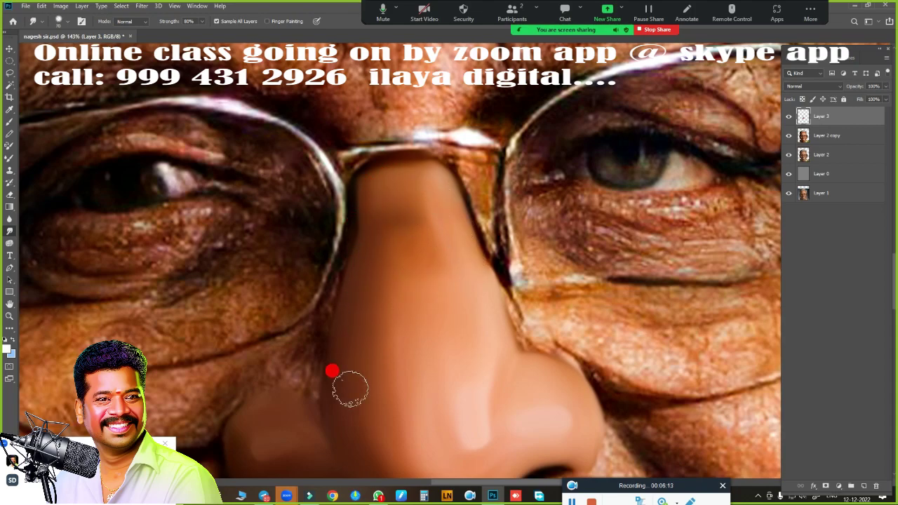
Step: Hide Layer 3 copy and Layer 2, then fill Layer 0 with solid black
{"action": "key", "text": "ctrl+minus"}
{"action": "left_click", "coordinate": [789, 135]}
{"action": "left_click", "coordinate": [789, 154]}
{"action": "left_click", "coordinate": [821, 173]}
{"action": "key", "text": "alt+BackSpace"}
{"action": "key", "text": "ctrl+plus"}
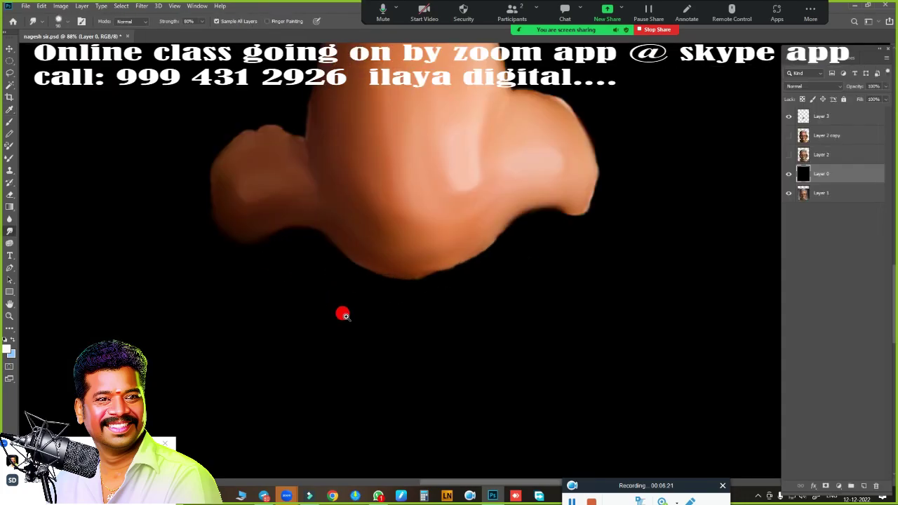
{"action": "key", "text": "ctrl+plus"}
Step: Show Layer 2 copy again and choose the Very Wet, Light Mix mixer brush preset
{"action": "left_click", "coordinate": [789, 136]}
{"action": "scroll", "coordinate": [571, 263], "scroll_direction": "up", "scroll_amount": 3}
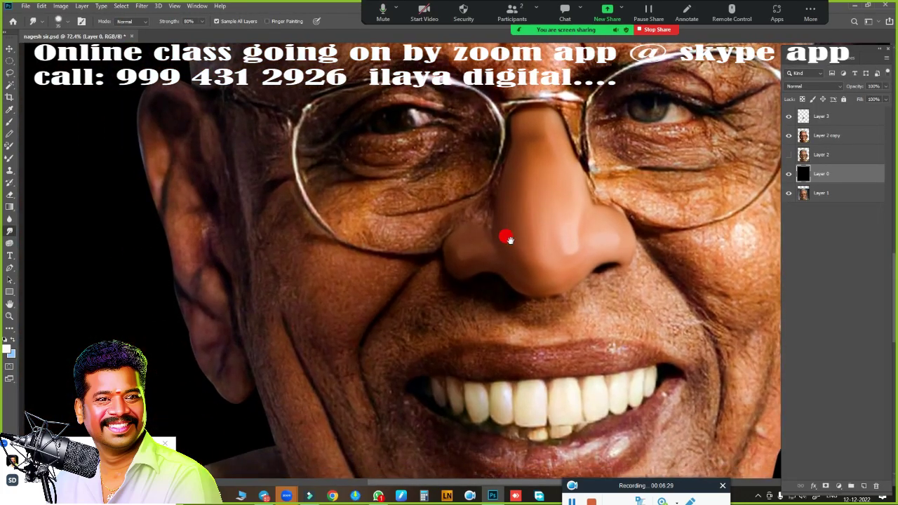
{"action": "scroll", "coordinate": [498, 203], "scroll_direction": "up", "scroll_amount": 3}
{"action": "right_click", "coordinate": [366, 299]}
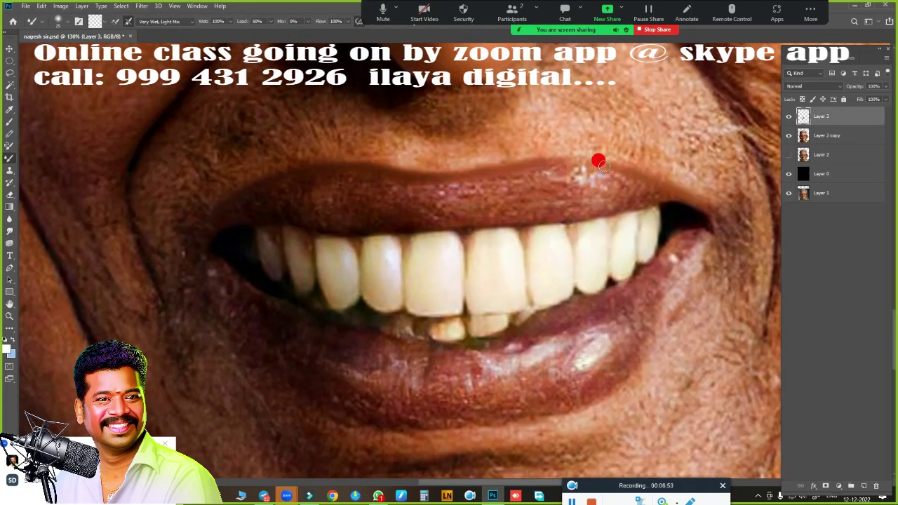
Step: Blend the lower lip's right corner and the area beneath it with the Mixer Brush
{"action": "mouse_move", "coordinate": [700, 230]}
{"action": "left_mouse_down"}
{"action": "mouse_move", "coordinate": [654, 306]}
{"action": "mouse_move", "coordinate": [636, 370]}
{"action": "left_mouse_up"}
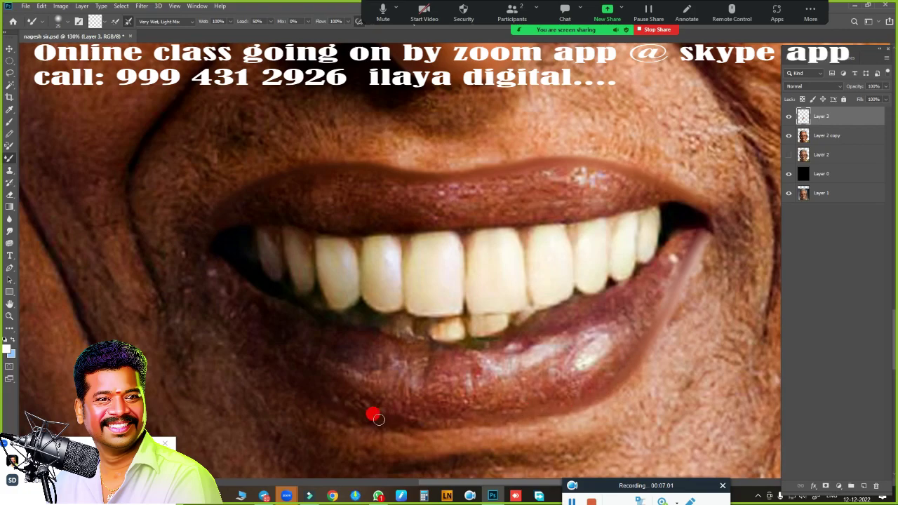
{"action": "left_click_drag", "start_coordinate": [378, 419], "coordinate": [537, 413]}
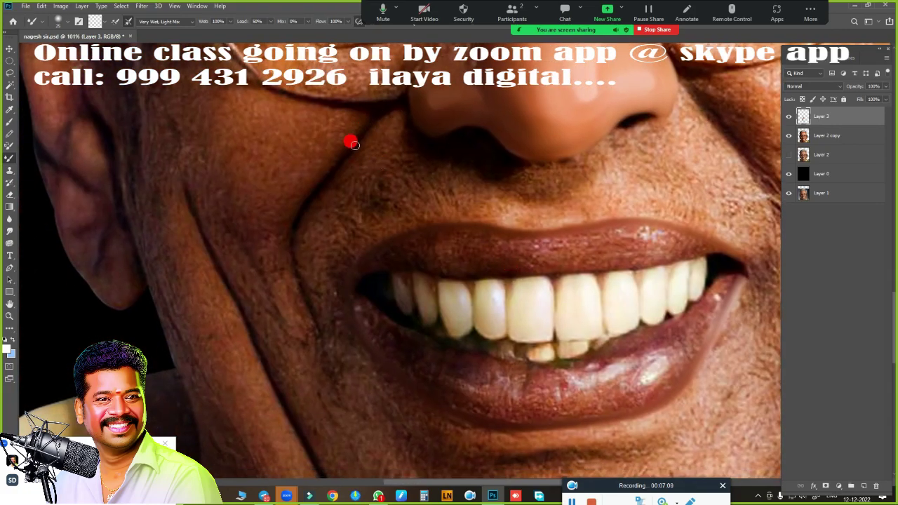
{"action": "scroll", "coordinate": [456, 165], "scroll_direction": "down", "scroll_amount": 5}
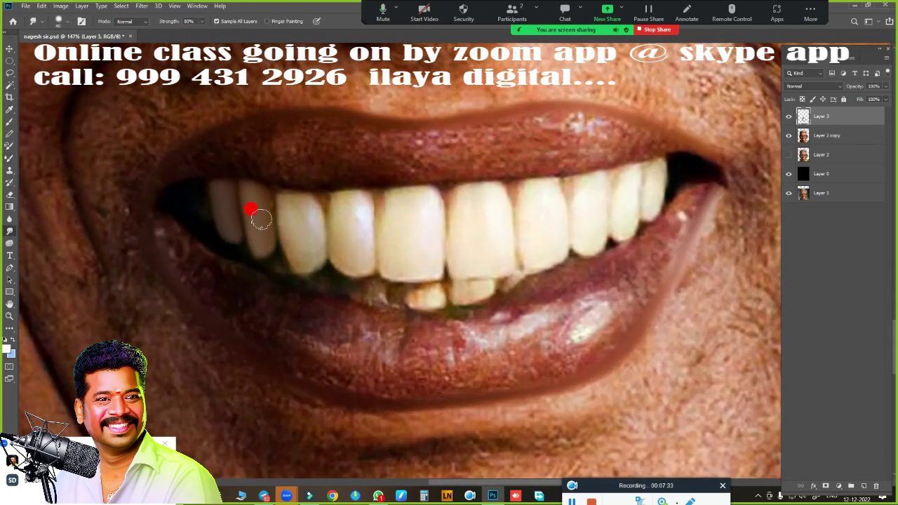
Step: Whiten the upper and lower teeth with the Dodge tool
{"action": "mouse_move", "coordinate": [259, 239]}
{"action": "left_mouse_down"}
{"action": "mouse_move", "coordinate": [343, 209]}
{"action": "mouse_move", "coordinate": [475, 230]}
{"action": "mouse_move", "coordinate": [547, 195]}
{"action": "left_mouse_up"}
{"action": "mouse_move", "coordinate": [536, 242]}
{"action": "left_mouse_down"}
{"action": "mouse_move", "coordinate": [587, 237]}
{"action": "mouse_move", "coordinate": [622, 219]}
{"action": "mouse_move", "coordinate": [653, 174]}
{"action": "left_mouse_up"}
{"action": "mouse_move", "coordinate": [404, 291]}
{"action": "left_mouse_down"}
{"action": "mouse_move", "coordinate": [414, 295]}
{"action": "mouse_move", "coordinate": [399, 295]}
{"action": "left_mouse_up"}
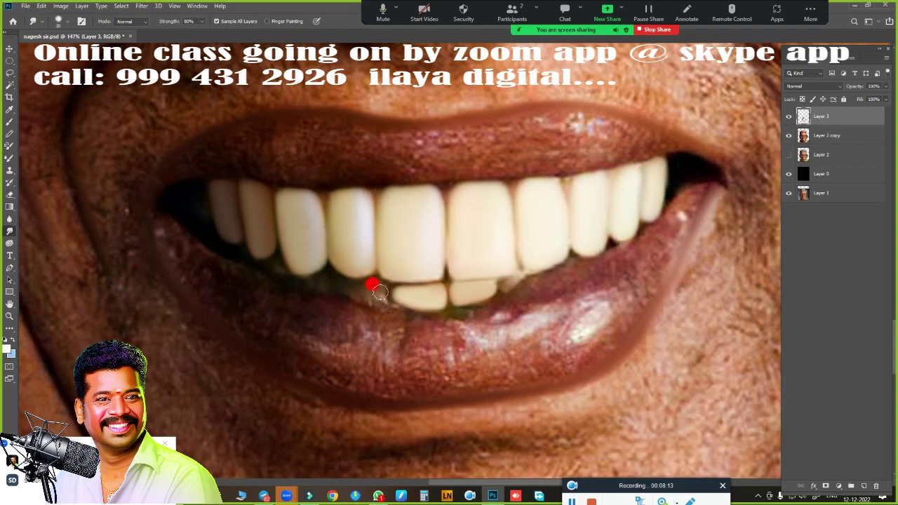
{"action": "left_click_drag", "start_coordinate": [522, 200], "coordinate": [448, 242]}
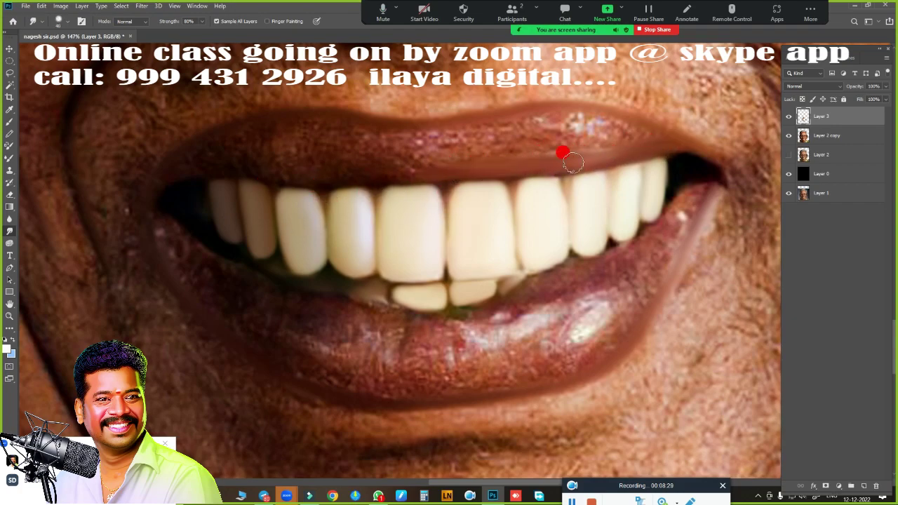
Step: Smudge the upper lip, lip corner, lower lip and gums smooth
{"action": "mouse_move", "coordinate": [451, 144]}
{"action": "left_mouse_down"}
{"action": "mouse_move", "coordinate": [582, 127]}
{"action": "mouse_move", "coordinate": [466, 156]}
{"action": "mouse_move", "coordinate": [628, 132]}
{"action": "mouse_move", "coordinate": [631, 146]}
{"action": "mouse_move", "coordinate": [413, 161]}
{"action": "mouse_move", "coordinate": [218, 148]}
{"action": "mouse_move", "coordinate": [319, 125]}
{"action": "left_mouse_up"}
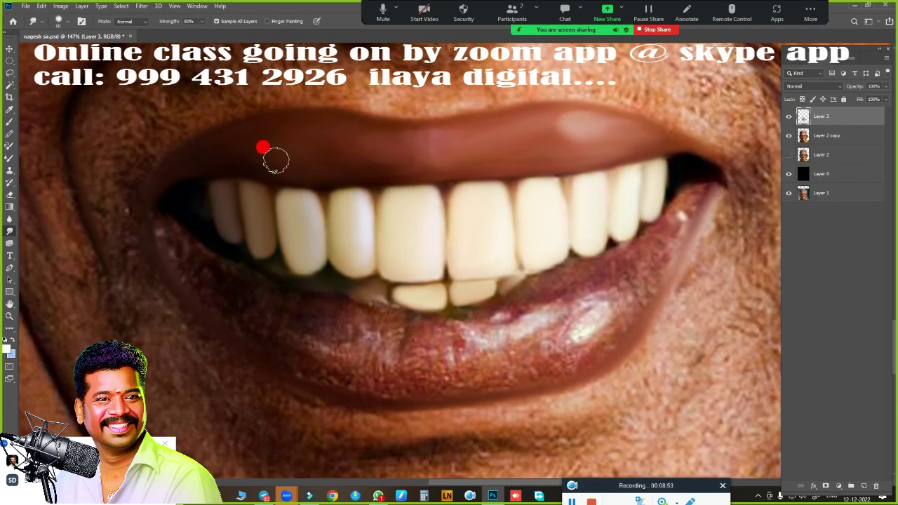
{"action": "left_click_drag", "start_coordinate": [276, 160], "coordinate": [246, 274]}
{"action": "mouse_move", "coordinate": [452, 391]}
{"action": "left_mouse_down"}
{"action": "mouse_move", "coordinate": [381, 385]}
{"action": "mouse_move", "coordinate": [646, 292]}
{"action": "mouse_move", "coordinate": [461, 377]}
{"action": "mouse_move", "coordinate": [589, 318]}
{"action": "mouse_move", "coordinate": [530, 319]}
{"action": "mouse_move", "coordinate": [485, 337]}
{"action": "left_mouse_up"}
{"action": "left_click_drag", "start_coordinate": [558, 278], "coordinate": [470, 331]}
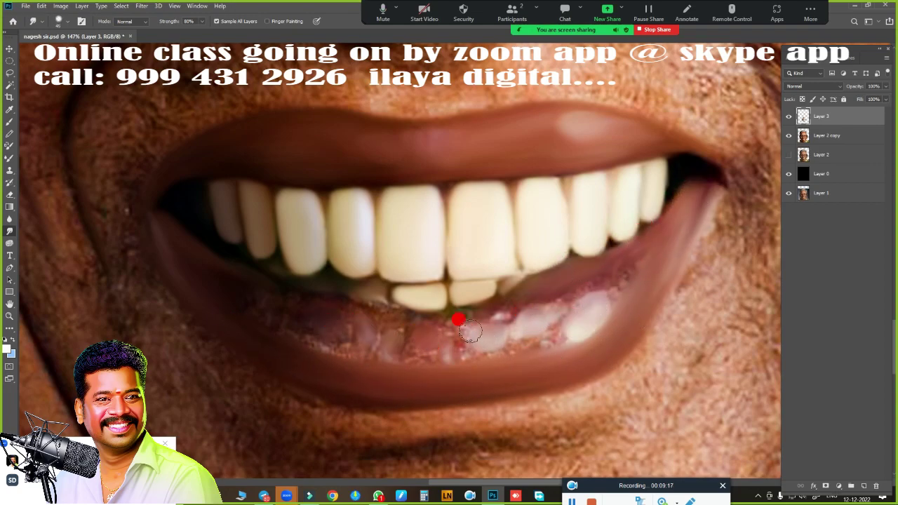
{"action": "mouse_move", "coordinate": [379, 310]}
{"action": "left_mouse_down"}
{"action": "mouse_move", "coordinate": [304, 313]}
{"action": "mouse_move", "coordinate": [359, 362]}
{"action": "mouse_move", "coordinate": [616, 283]}
{"action": "mouse_move", "coordinate": [301, 307]}
{"action": "mouse_move", "coordinate": [477, 337]}
{"action": "mouse_move", "coordinate": [587, 321]}
{"action": "mouse_move", "coordinate": [370, 340]}
{"action": "left_mouse_up"}
{"action": "mouse_move", "coordinate": [551, 326]}
{"action": "left_mouse_down"}
{"action": "mouse_move", "coordinate": [184, 249]}
{"action": "mouse_move", "coordinate": [409, 327]}
{"action": "mouse_move", "coordinate": [602, 305]}
{"action": "left_mouse_up"}
Step: Smudge the skin under the right mouth corner, the chin and jaw stubble smooth
{"action": "key", "text": "ctrl+0"}
{"action": "scroll", "coordinate": [536, 267], "scroll_direction": "up", "scroll_amount": 3}
{"action": "scroll", "coordinate": [552, 290], "scroll_direction": "up", "scroll_amount": 2}
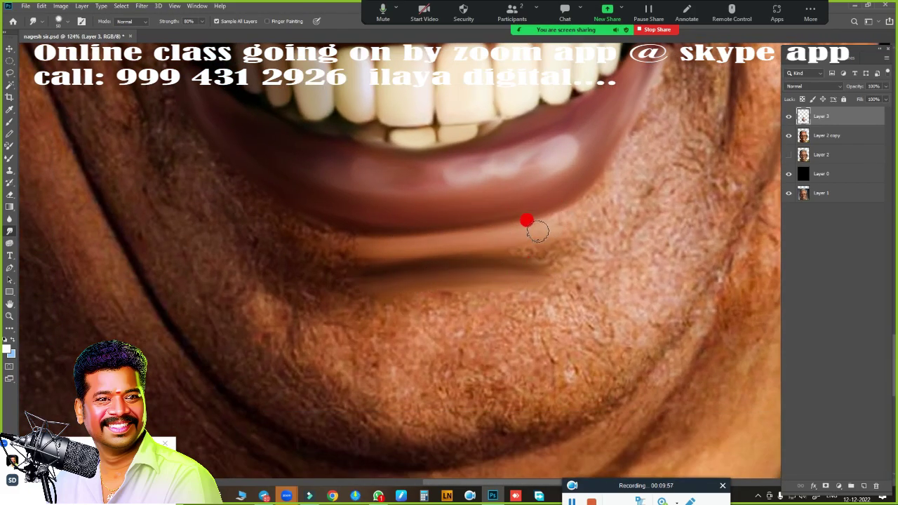
{"action": "scroll", "coordinate": [528, 263], "scroll_direction": "up", "scroll_amount": 3}
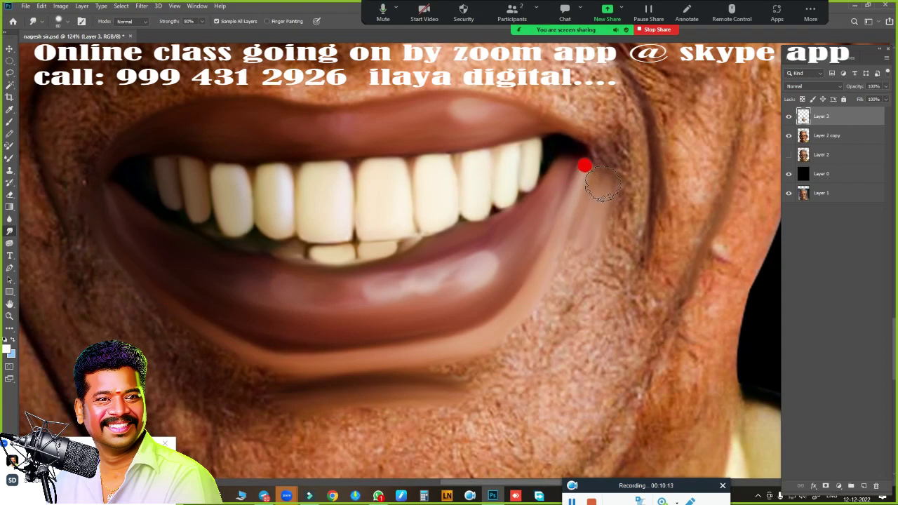
{"action": "left_click_drag", "start_coordinate": [583, 164], "coordinate": [555, 246]}
{"action": "scroll", "coordinate": [165, 149], "scroll_direction": "down", "scroll_amount": 3}
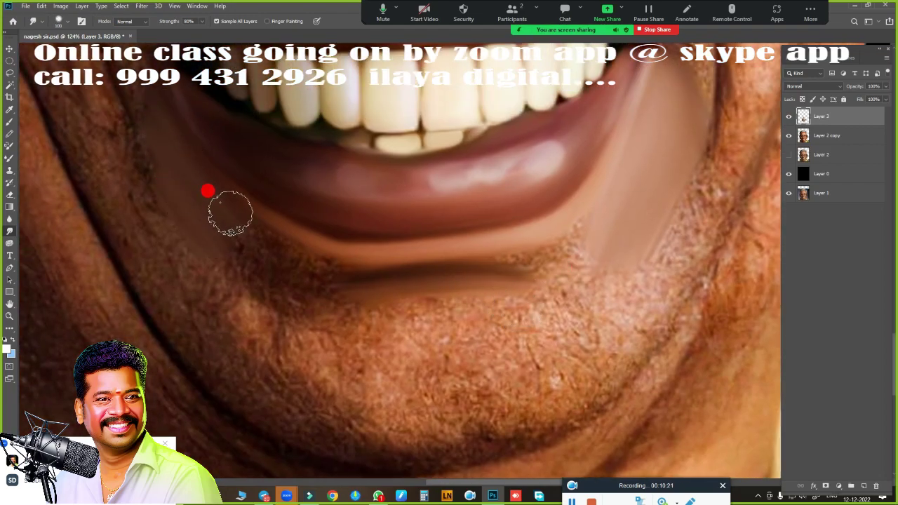
{"action": "left_click_drag", "start_coordinate": [593, 199], "coordinate": [457, 289]}
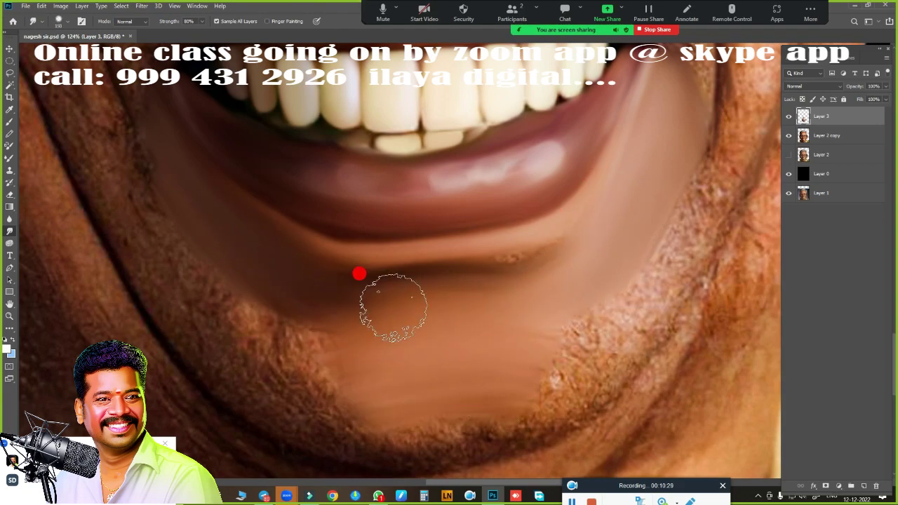
{"action": "mouse_move", "coordinate": [585, 350]}
{"action": "left_mouse_down"}
{"action": "mouse_move", "coordinate": [650, 220]}
{"action": "mouse_move", "coordinate": [512, 355]}
{"action": "left_mouse_up"}
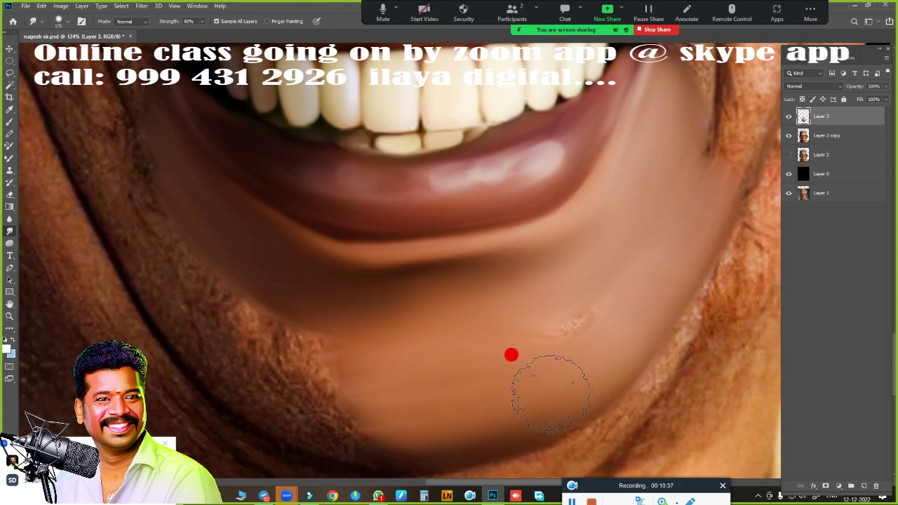
{"action": "mouse_move", "coordinate": [124, 203]}
{"action": "left_mouse_down"}
{"action": "mouse_move", "coordinate": [181, 246]}
{"action": "mouse_move", "coordinate": [490, 374]}
{"action": "left_mouse_up"}
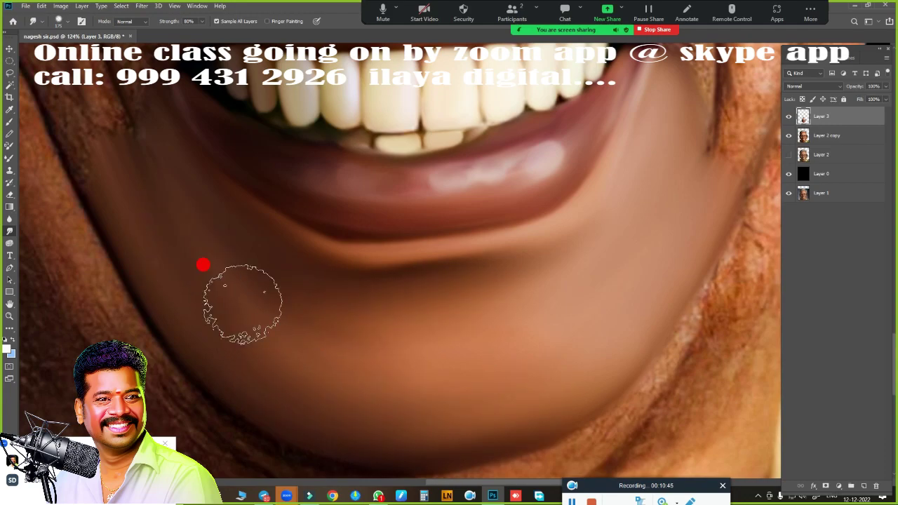
{"action": "scroll", "coordinate": [203, 263], "scroll_direction": "down", "scroll_amount": 3}
{"action": "scroll", "coordinate": [444, 268], "scroll_direction": "down", "scroll_amount": 2}
Step: Smudge the upper lip's edge smooth
{"action": "scroll", "coordinate": [468, 228], "scroll_direction": "up", "scroll_amount": 5}
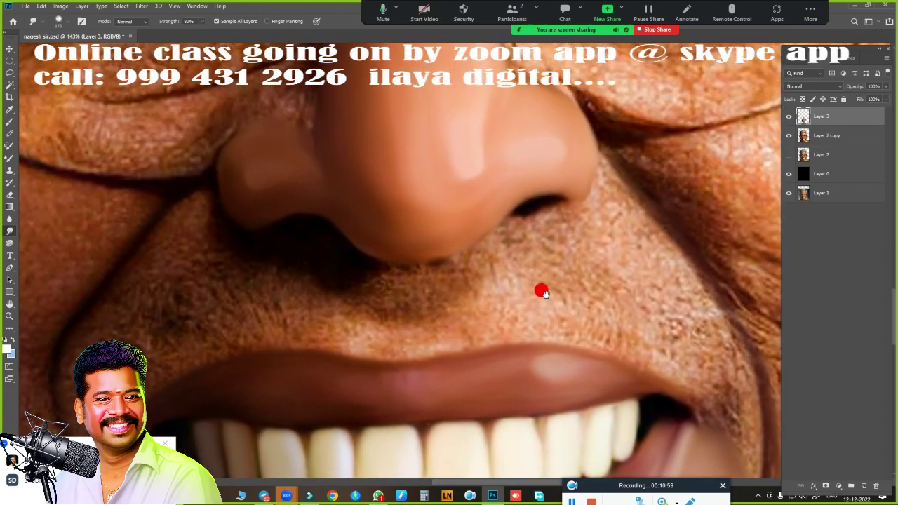
{"action": "scroll", "coordinate": [486, 230], "scroll_direction": "down", "scroll_amount": 2}
{"action": "mouse_move", "coordinate": [532, 241]}
{"action": "left_mouse_down"}
{"action": "mouse_move", "coordinate": [640, 220]}
{"action": "mouse_move", "coordinate": [421, 230]}
{"action": "mouse_move", "coordinate": [309, 222]}
{"action": "mouse_move", "coordinate": [299, 230]}
{"action": "mouse_move", "coordinate": [417, 234]}
{"action": "left_mouse_up"}
{"action": "scroll", "coordinate": [509, 284], "scroll_direction": "down", "scroll_amount": 2}
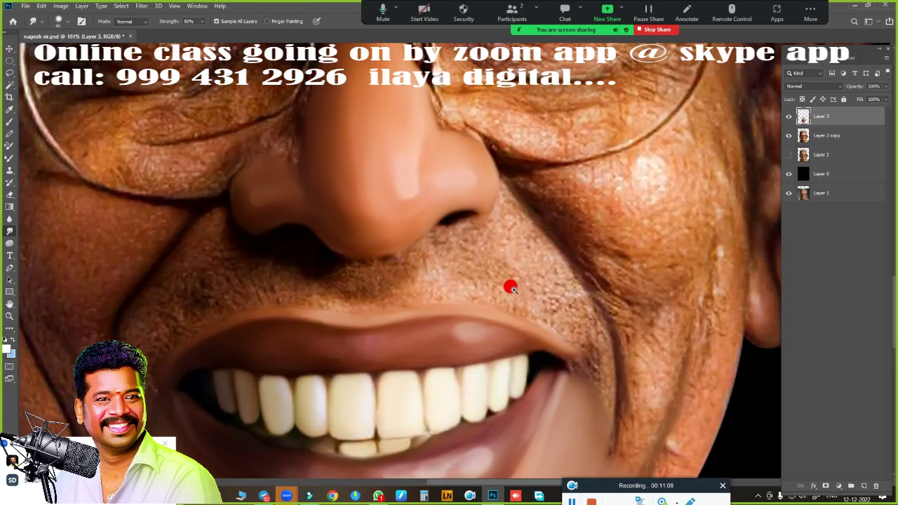
{"action": "scroll", "coordinate": [243, 204], "scroll_direction": "up", "scroll_amount": 2}
Step: Paint a dark outline along the nostril, nose bottom and right nose edge with the Mixer Brush
{"action": "key", "text": "b"}
{"action": "scroll", "coordinate": [454, 269], "scroll_direction": "up", "scroll_amount": 2}
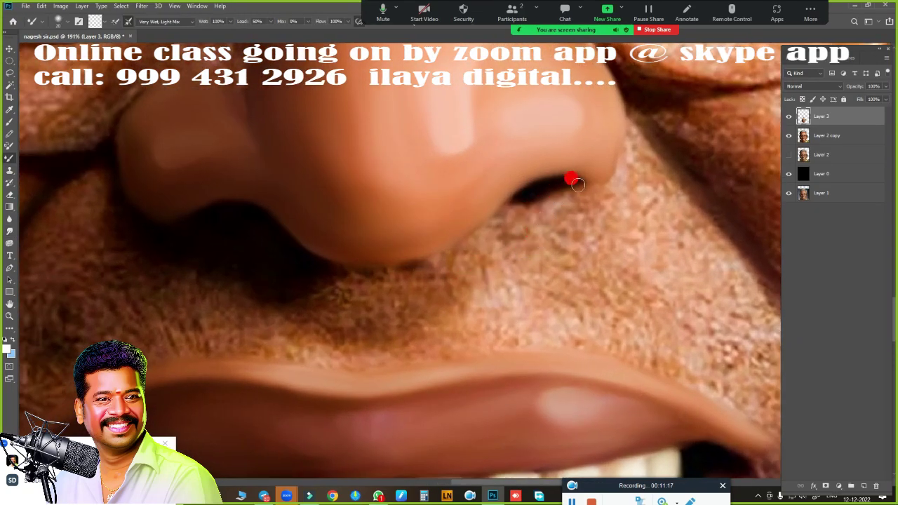
{"action": "mouse_move", "coordinate": [576, 182]}
{"action": "left_mouse_down"}
{"action": "mouse_move", "coordinate": [457, 234]}
{"action": "mouse_move", "coordinate": [295, 253]}
{"action": "mouse_move", "coordinate": [421, 261]}
{"action": "mouse_move", "coordinate": [528, 202]}
{"action": "left_mouse_up"}
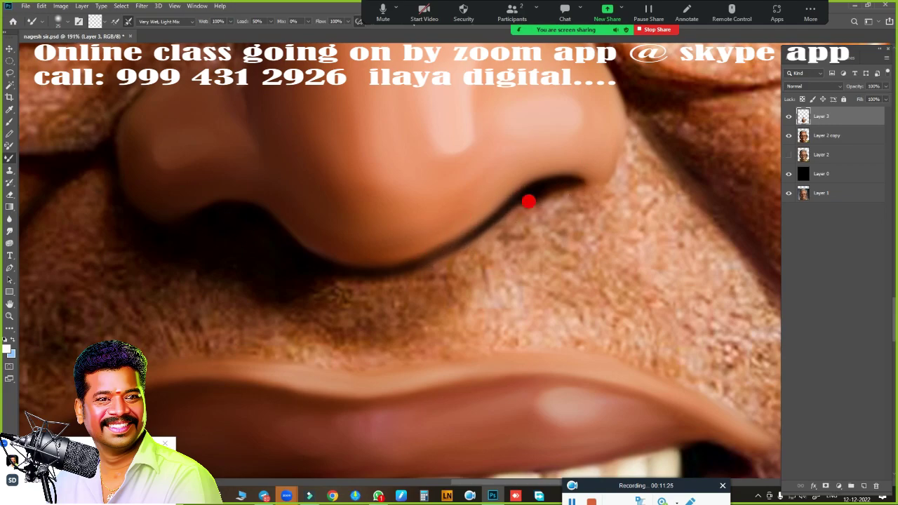
{"action": "left_click_drag", "start_coordinate": [628, 95], "coordinate": [623, 191]}
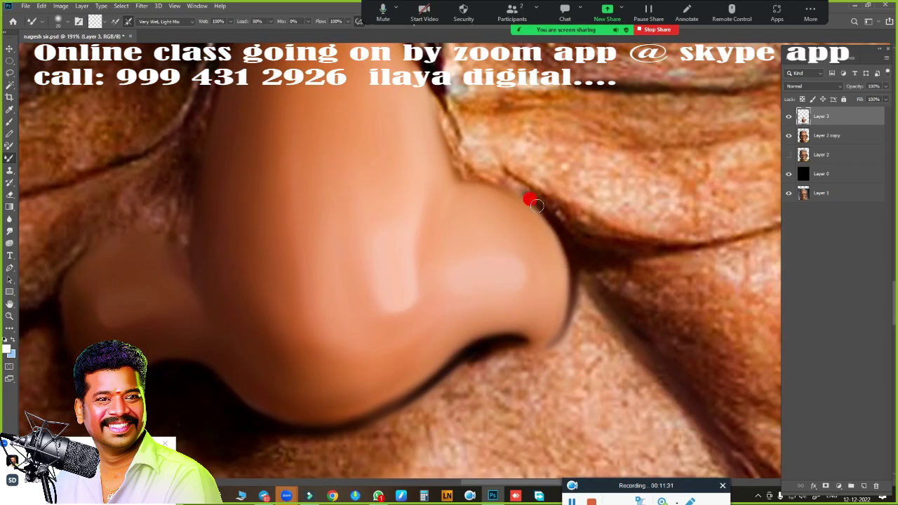
{"action": "left_click_drag", "start_coordinate": [531, 198], "coordinate": [414, 79]}
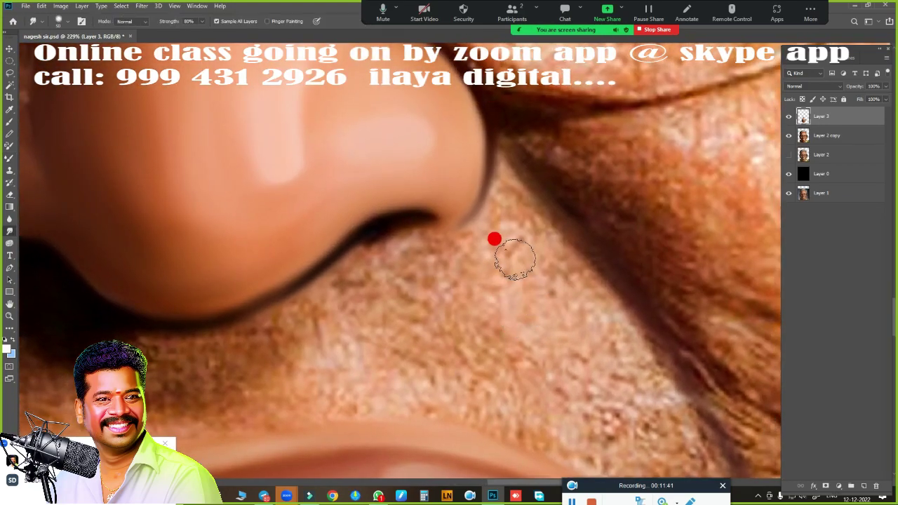
Step: Smudge the skin beside and below the nostril and the stubble under the nose
{"action": "mouse_move", "coordinate": [513, 257]}
{"action": "left_mouse_down"}
{"action": "mouse_move", "coordinate": [573, 252]}
{"action": "mouse_move", "coordinate": [491, 145]}
{"action": "mouse_move", "coordinate": [498, 134]}
{"action": "mouse_move", "coordinate": [489, 124]}
{"action": "left_mouse_up"}
{"action": "scroll", "coordinate": [544, 276], "scroll_direction": "down", "scroll_amount": 3}
{"action": "scroll", "coordinate": [545, 276], "scroll_direction": "up", "scroll_amount": 2}
{"action": "mouse_move", "coordinate": [439, 230]}
{"action": "left_mouse_down"}
{"action": "mouse_move", "coordinate": [405, 246]}
{"action": "mouse_move", "coordinate": [529, 248]}
{"action": "mouse_move", "coordinate": [472, 226]}
{"action": "left_mouse_up"}
{"action": "mouse_move", "coordinate": [580, 220]}
{"action": "left_mouse_down"}
{"action": "mouse_move", "coordinate": [533, 172]}
{"action": "mouse_move", "coordinate": [593, 125]}
{"action": "mouse_move", "coordinate": [554, 101]}
{"action": "mouse_move", "coordinate": [538, 124]}
{"action": "left_mouse_up"}
{"action": "scroll", "coordinate": [538, 124], "scroll_direction": "down", "scroll_amount": 2}
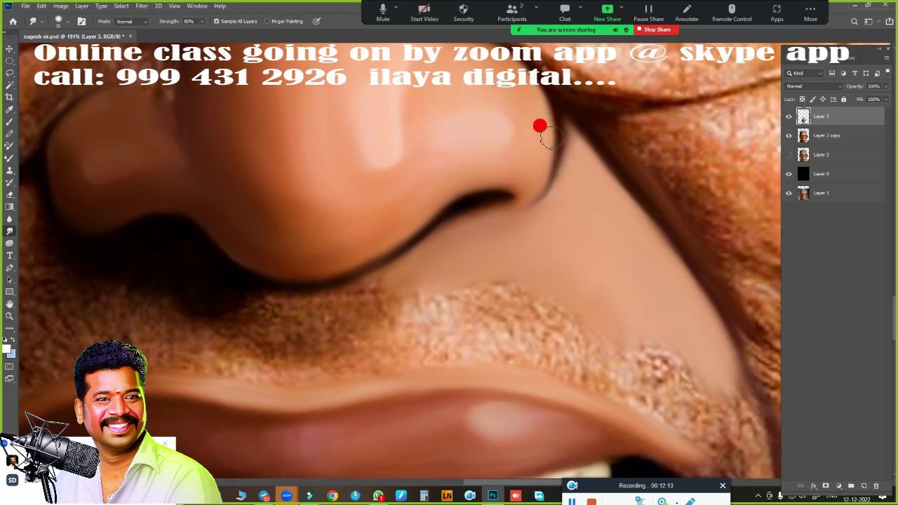
{"action": "key", "text": "e"}
{"action": "scroll", "coordinate": [505, 277], "scroll_direction": "down", "scroll_amount": 2}
Step: Smudge the stubble along the cheek-nose crease and erase part of the painted layer above the lip
{"action": "key", "text": "r"}
{"action": "scroll", "coordinate": [523, 309], "scroll_direction": "up", "scroll_amount": 3}
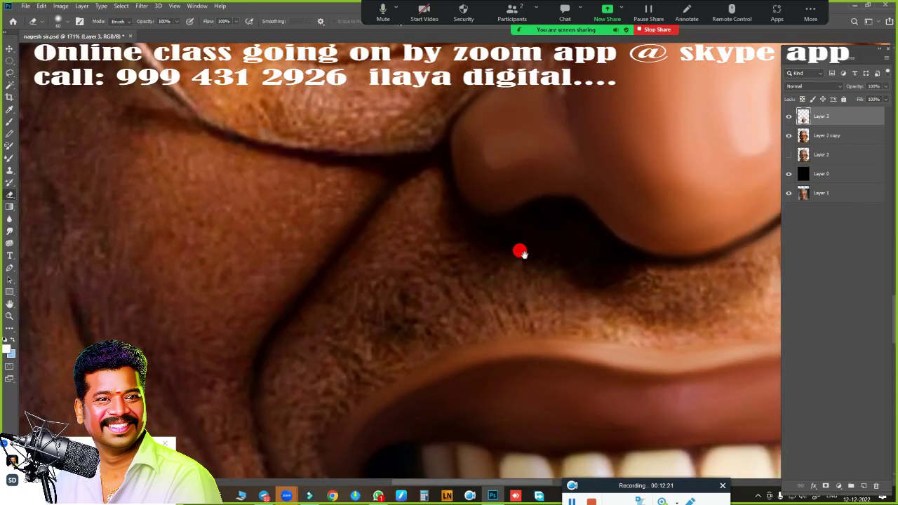
{"action": "mouse_move", "coordinate": [396, 259]}
{"action": "left_mouse_down"}
{"action": "mouse_move", "coordinate": [421, 238]}
{"action": "mouse_move", "coordinate": [495, 276]}
{"action": "mouse_move", "coordinate": [486, 269]}
{"action": "left_mouse_up"}
{"action": "scroll", "coordinate": [473, 291], "scroll_direction": "down", "scroll_amount": 2}
{"action": "key", "text": "e"}
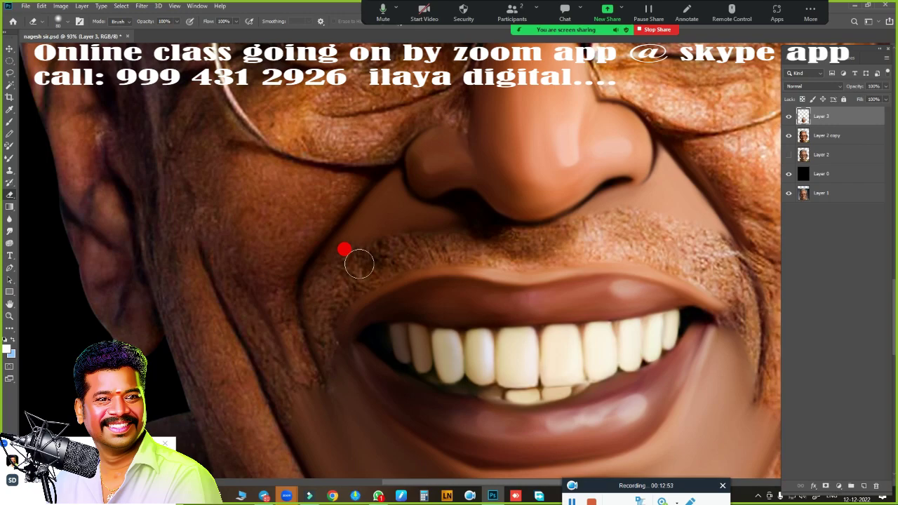
{"action": "left_click_drag", "start_coordinate": [396, 237], "coordinate": [444, 225]}
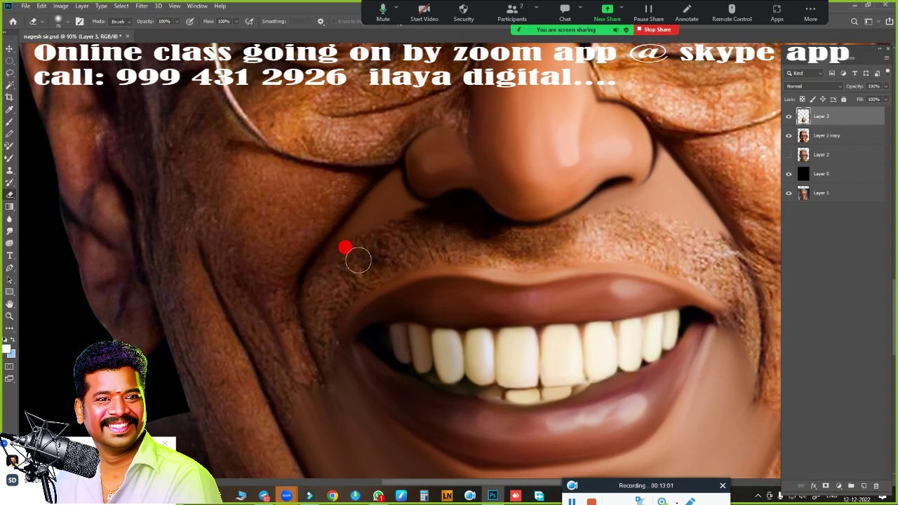
{"action": "scroll", "coordinate": [351, 260], "scroll_direction": "down", "scroll_amount": 1}
Step: Smudge the moustache stubble above the upper lip smooth
{"action": "key", "text": "r"}
{"action": "scroll", "coordinate": [459, 257], "scroll_direction": "up", "scroll_amount": 1}
{"action": "scroll", "coordinate": [513, 300], "scroll_direction": "up", "scroll_amount": 2}
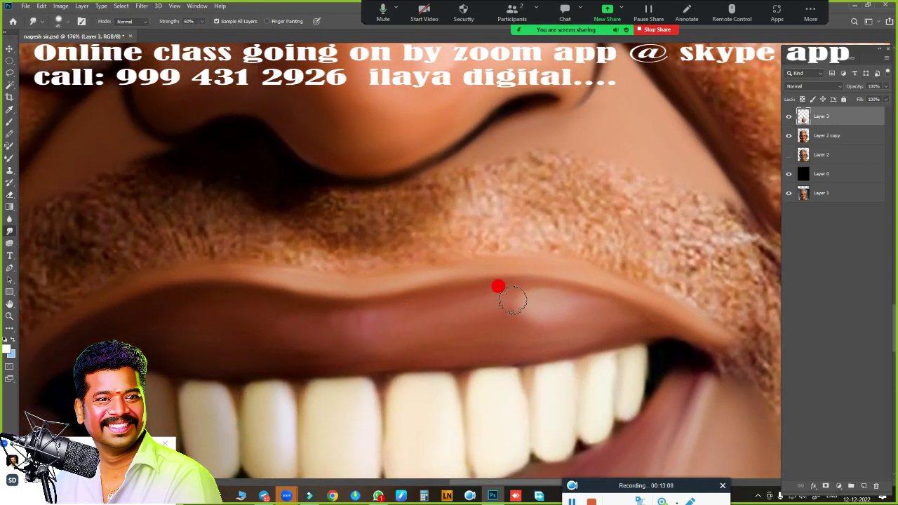
{"action": "mouse_move", "coordinate": [401, 207]}
{"action": "left_mouse_down"}
{"action": "mouse_move", "coordinate": [601, 170]}
{"action": "mouse_move", "coordinate": [709, 210]}
{"action": "mouse_move", "coordinate": [442, 224]}
{"action": "left_mouse_up"}
{"action": "scroll", "coordinate": [457, 207], "scroll_direction": "right", "scroll_amount": 5}
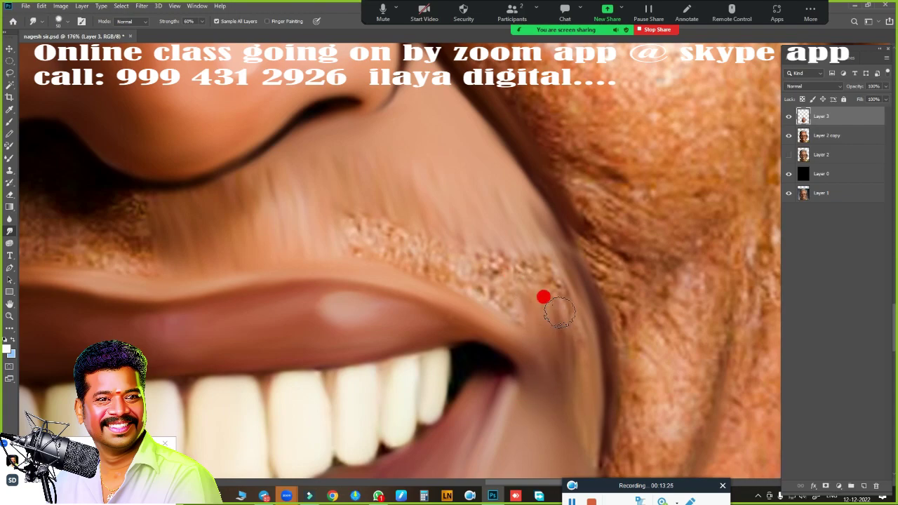
{"action": "scroll", "coordinate": [536, 233], "scroll_direction": "down", "scroll_amount": 1}
{"action": "scroll", "coordinate": [491, 328], "scroll_direction": "down", "scroll_amount": 2}
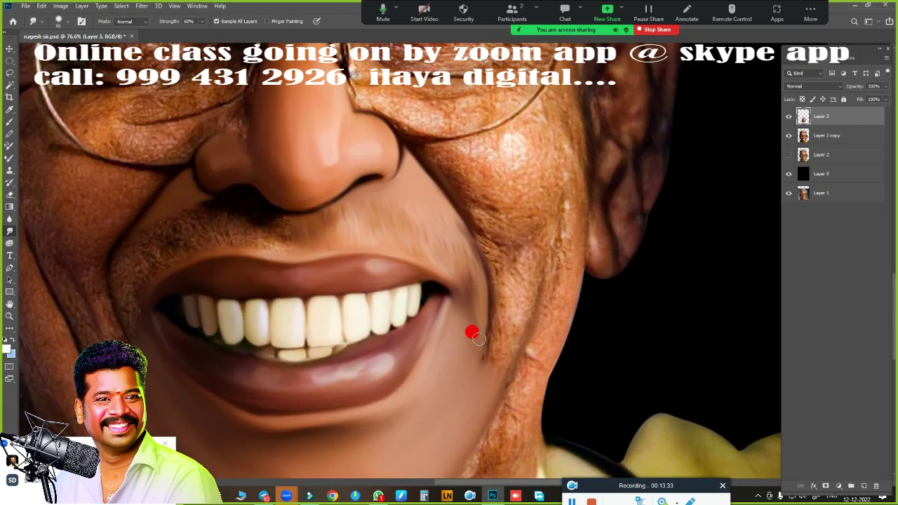
{"action": "scroll", "coordinate": [271, 304], "scroll_direction": "up", "scroll_amount": 2}
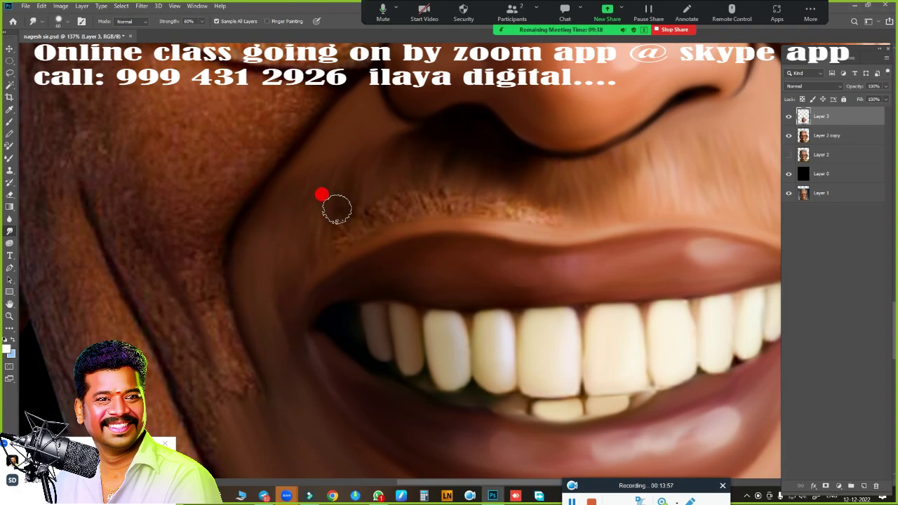
Step: Smear the wrinkles under the right eye with a Mixer Brush stroke
{"action": "scroll", "coordinate": [535, 279], "scroll_direction": "down", "scroll_amount": 3}
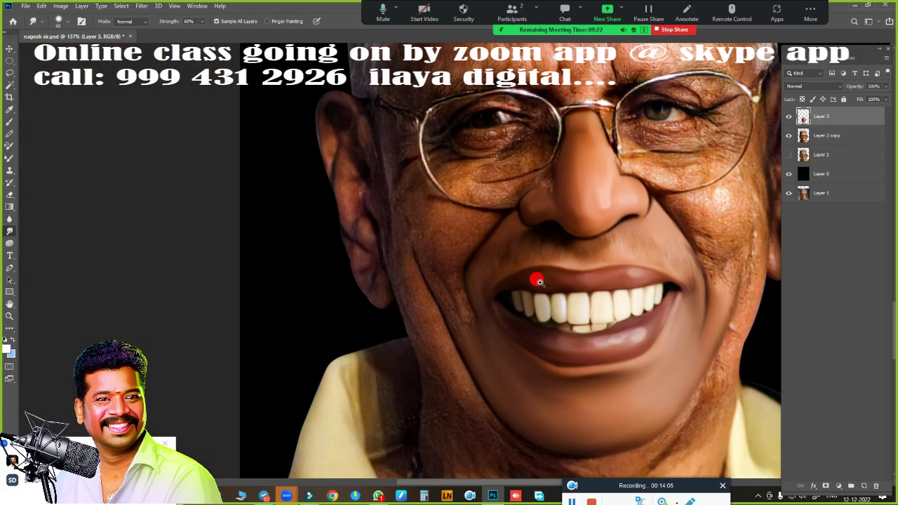
{"action": "scroll", "coordinate": [240, 269], "scroll_direction": "up", "scroll_amount": 1}
{"action": "scroll", "coordinate": [536, 227], "scroll_direction": "up", "scroll_amount": 1}
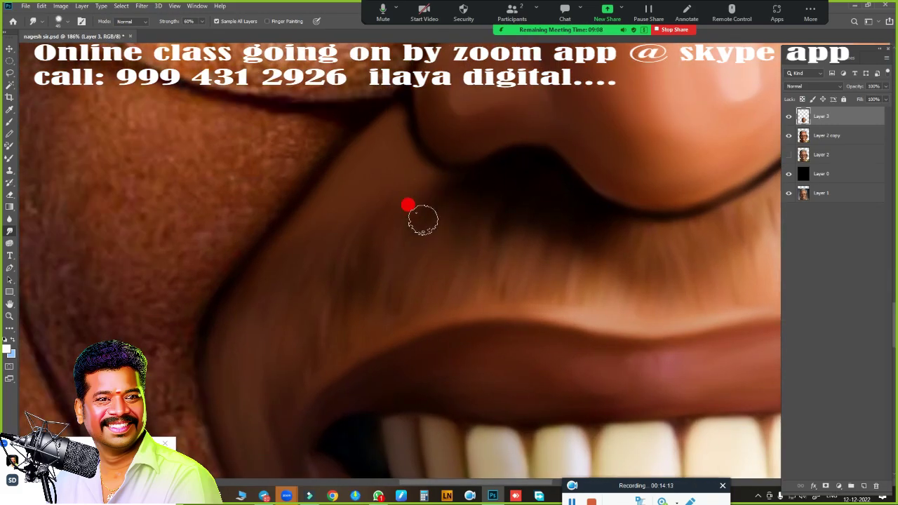
{"action": "scroll", "coordinate": [534, 256], "scroll_direction": "down", "scroll_amount": 4}
{"action": "scroll", "coordinate": [464, 287], "scroll_direction": "up", "scroll_amount": 1}
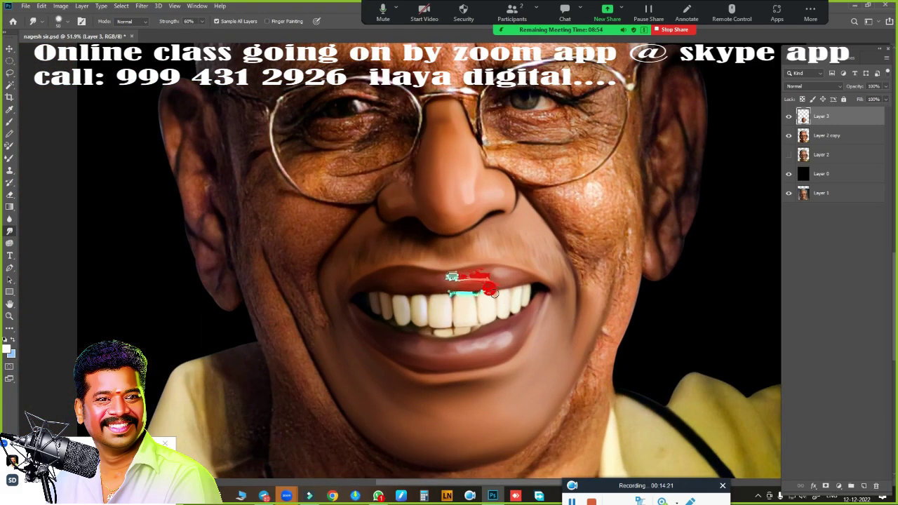
{"action": "scroll", "coordinate": [461, 281], "scroll_direction": "up", "scroll_amount": 2}
{"action": "scroll", "coordinate": [481, 271], "scroll_direction": "down", "scroll_amount": 3}
{"action": "scroll", "coordinate": [457, 184], "scroll_direction": "down", "scroll_amount": 2}
{"action": "scroll", "coordinate": [468, 350], "scroll_direction": "up", "scroll_amount": 2}
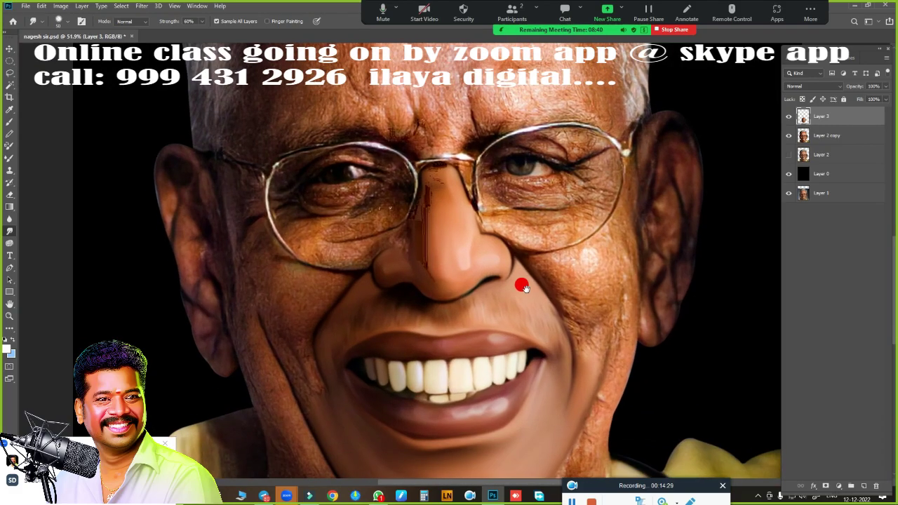
{"action": "scroll", "coordinate": [539, 225], "scroll_direction": "up", "scroll_amount": 2}
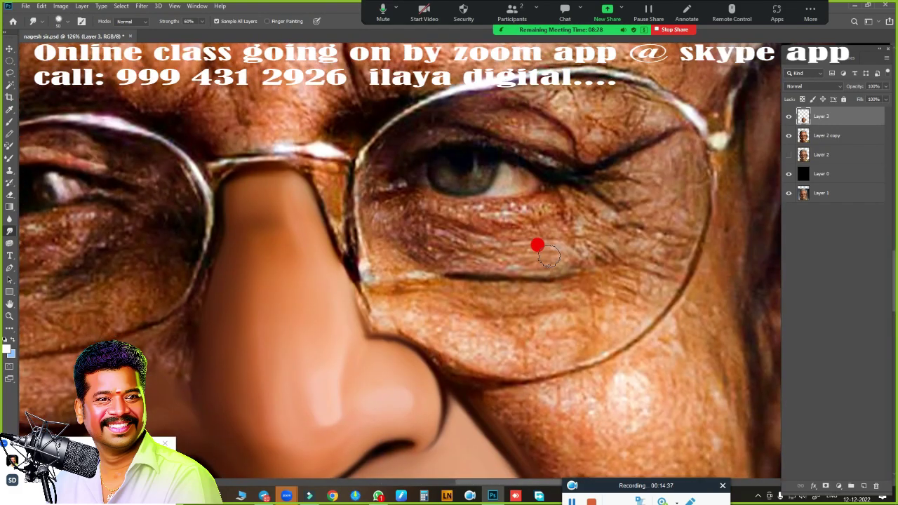
{"action": "scroll", "coordinate": [555, 249], "scroll_direction": "up", "scroll_amount": 1}
{"action": "scroll", "coordinate": [547, 242], "scroll_direction": "down", "scroll_amount": 1}
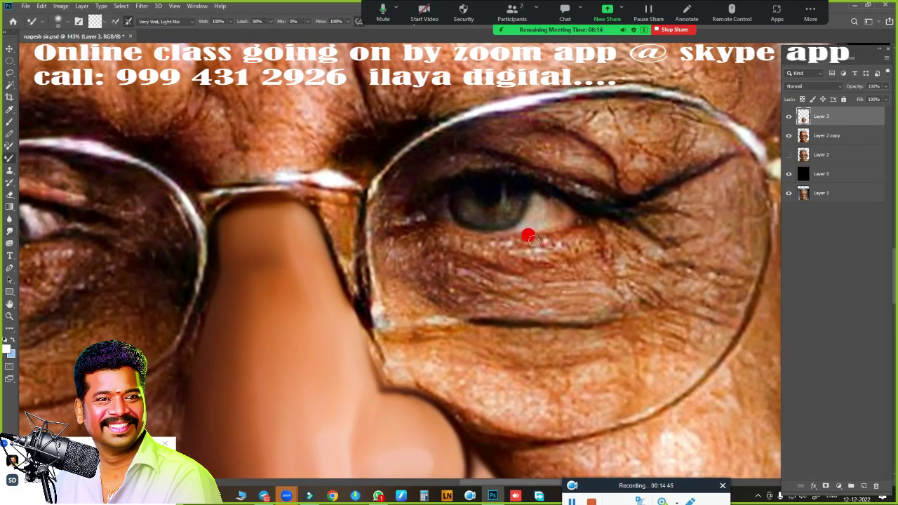
{"action": "key", "text": "b"}
{"action": "mouse_move", "coordinate": [418, 256]}
{"action": "left_mouse_down"}
{"action": "mouse_move", "coordinate": [524, 222]}
{"action": "mouse_move", "coordinate": [694, 228]}
{"action": "mouse_move", "coordinate": [594, 146]}
{"action": "mouse_move", "coordinate": [391, 197]}
{"action": "left_mouse_up"}
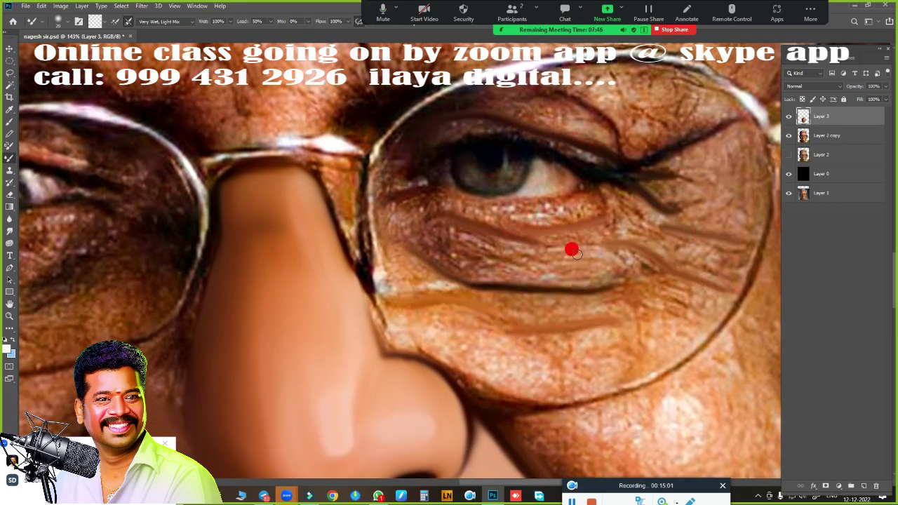
{"action": "scroll", "coordinate": [572, 250], "scroll_direction": "down", "scroll_amount": 1}
Step: Smudge the lower eyelid corner, the dark glasses-rim edge and the skin below the eye
{"action": "key", "text": "r"}
{"action": "scroll", "coordinate": [537, 257], "scroll_direction": "up", "scroll_amount": 1}
{"action": "scroll", "coordinate": [511, 282], "scroll_direction": "down", "scroll_amount": 2}
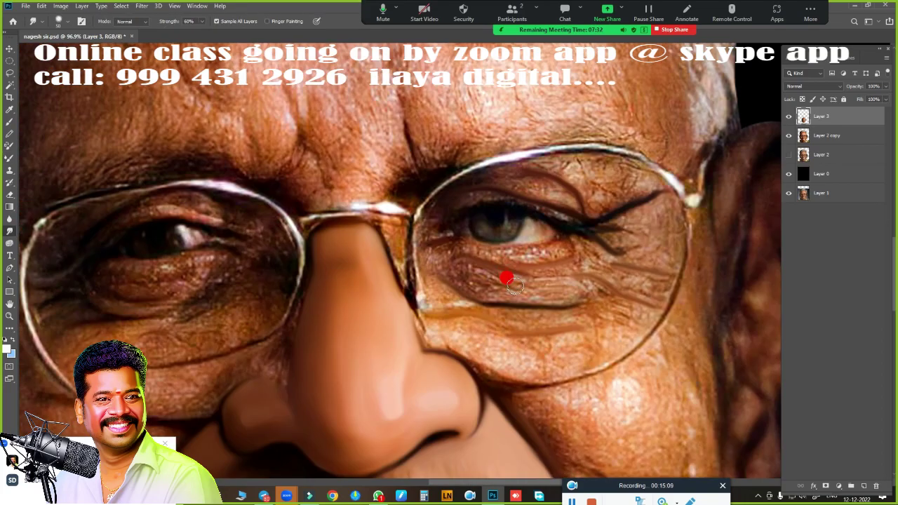
{"action": "scroll", "coordinate": [512, 284], "scroll_direction": "up", "scroll_amount": 3}
{"action": "scroll", "coordinate": [535, 259], "scroll_direction": "up", "scroll_amount": 2}
{"action": "scroll", "coordinate": [531, 306], "scroll_direction": "down", "scroll_amount": 2}
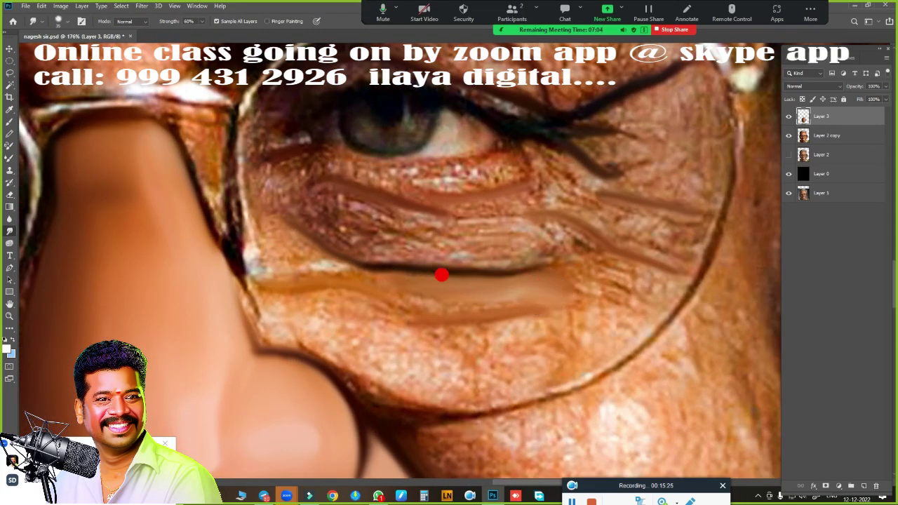
{"action": "left_click_drag", "start_coordinate": [328, 255], "coordinate": [249, 204]}
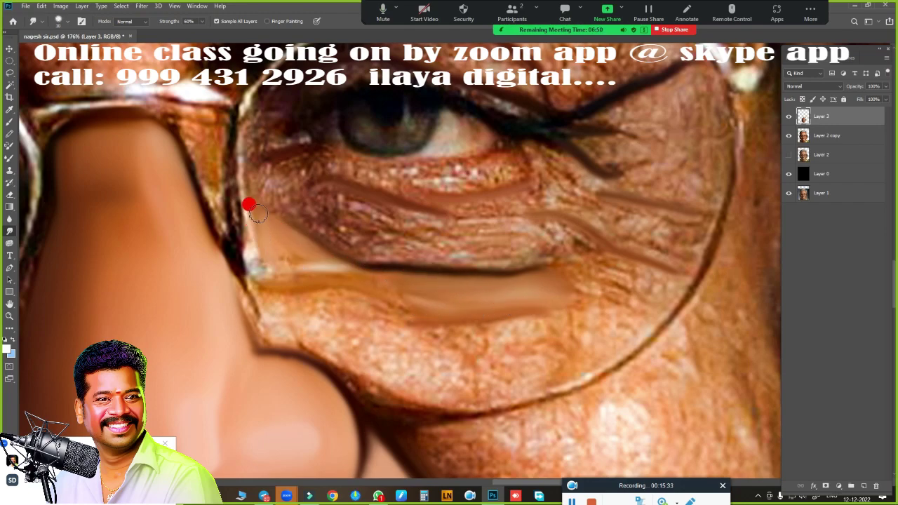
{"action": "mouse_move", "coordinate": [245, 239]}
{"action": "left_mouse_down"}
{"action": "mouse_move", "coordinate": [275, 281]}
{"action": "mouse_move", "coordinate": [266, 332]}
{"action": "left_mouse_up"}
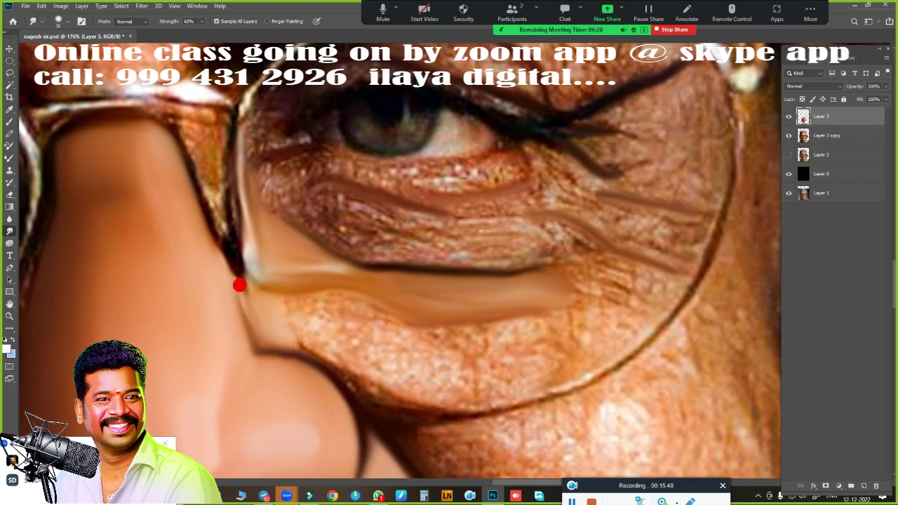
{"action": "mouse_move", "coordinate": [537, 335]}
{"action": "left_mouse_down"}
{"action": "mouse_move", "coordinate": [476, 339]}
{"action": "mouse_move", "coordinate": [491, 375]}
{"action": "mouse_move", "coordinate": [405, 355]}
{"action": "mouse_move", "coordinate": [491, 385]}
{"action": "mouse_move", "coordinate": [322, 331]}
{"action": "mouse_move", "coordinate": [367, 320]}
{"action": "mouse_move", "coordinate": [331, 337]}
{"action": "left_mouse_up"}
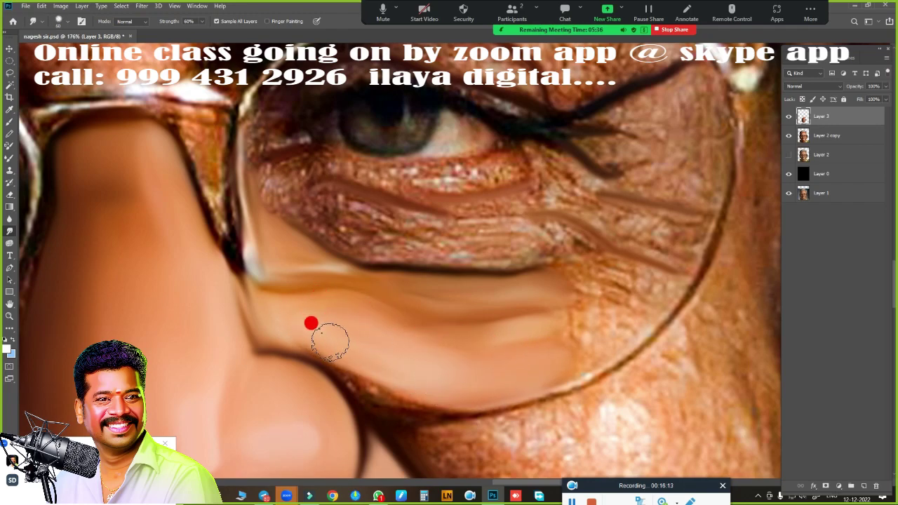
{"action": "mouse_move", "coordinate": [592, 325]}
{"action": "left_mouse_down"}
{"action": "mouse_move", "coordinate": [654, 281]}
{"action": "mouse_move", "coordinate": [690, 271]}
{"action": "left_mouse_up"}
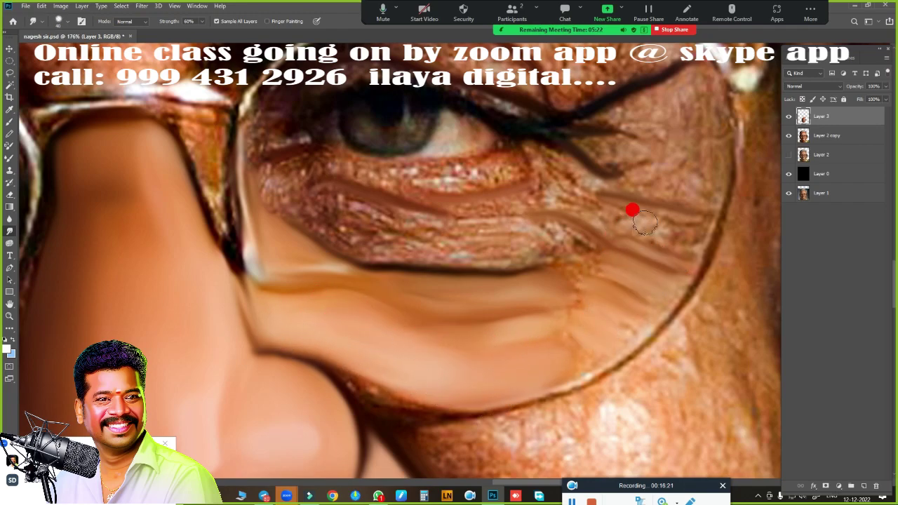
Step: Blend the remaining under-eye wrinkles and the lower-lid sparkle and light streak into smooth strokes
{"action": "left_click_drag", "start_coordinate": [645, 222], "coordinate": [626, 232]}
{"action": "left_click_drag", "start_coordinate": [667, 164], "coordinate": [691, 164]}
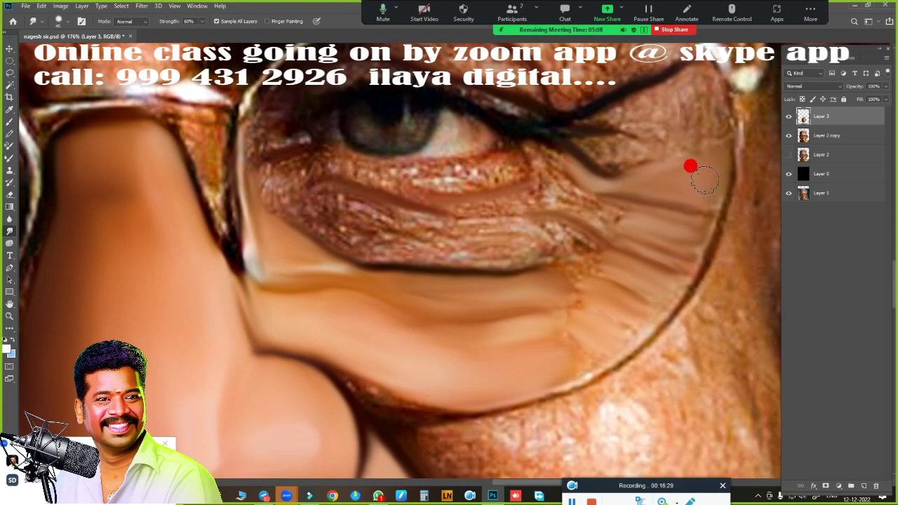
{"action": "mouse_move", "coordinate": [547, 200]}
{"action": "left_mouse_down"}
{"action": "mouse_move", "coordinate": [489, 199]}
{"action": "mouse_move", "coordinate": [544, 222]}
{"action": "mouse_move", "coordinate": [537, 242]}
{"action": "left_mouse_up"}
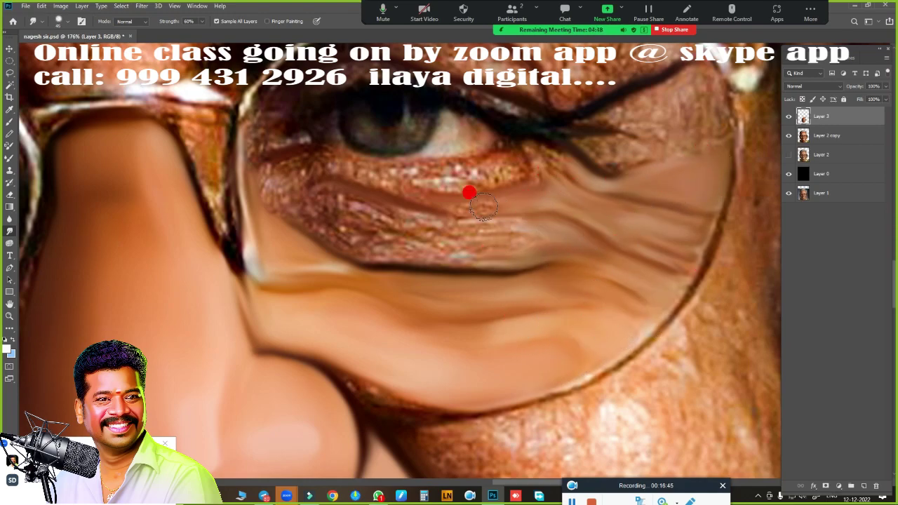
{"action": "mouse_move", "coordinate": [386, 214]}
{"action": "left_mouse_down"}
{"action": "mouse_move", "coordinate": [489, 215]}
{"action": "mouse_move", "coordinate": [414, 231]}
{"action": "mouse_move", "coordinate": [271, 164]}
{"action": "mouse_move", "coordinate": [279, 187]}
{"action": "mouse_move", "coordinate": [299, 198]}
{"action": "mouse_move", "coordinate": [333, 195]}
{"action": "mouse_move", "coordinate": [313, 213]}
{"action": "mouse_move", "coordinate": [492, 229]}
{"action": "left_mouse_up"}
{"action": "left_click_drag", "start_coordinate": [306, 164], "coordinate": [467, 211]}
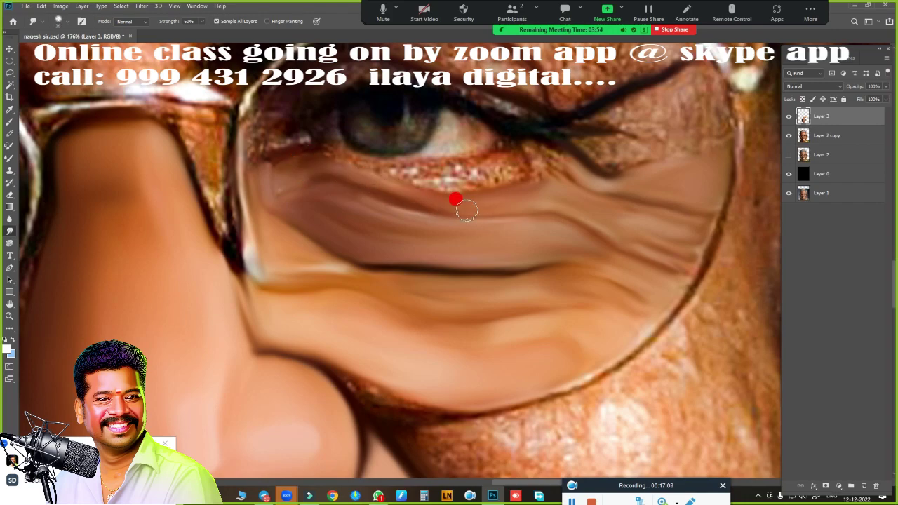
{"action": "mouse_move", "coordinate": [488, 162]}
{"action": "left_mouse_down"}
{"action": "mouse_move", "coordinate": [531, 152]}
{"action": "mouse_move", "coordinate": [375, 162]}
{"action": "left_mouse_up"}
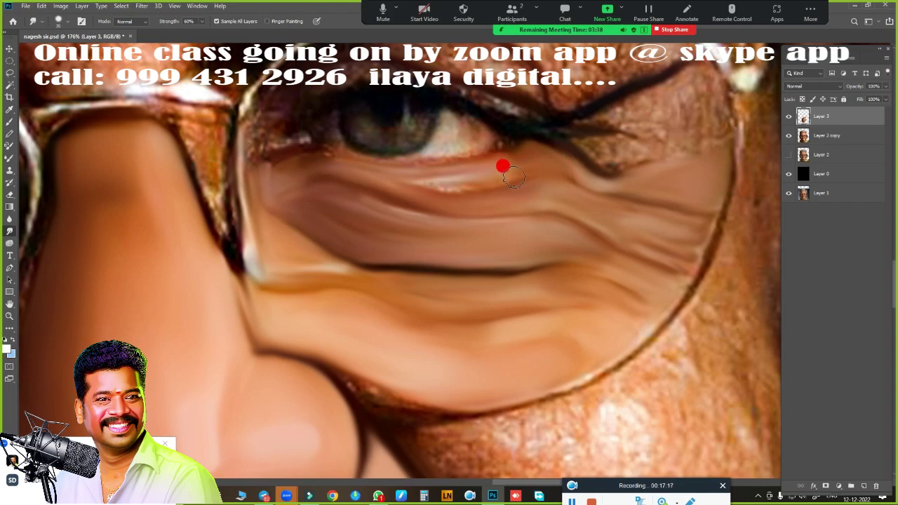
{"action": "left_click_drag", "start_coordinate": [512, 177], "coordinate": [503, 164]}
Step: Smudge the upper lash line, eyelid crease and brow beside the glasses bridge into soft skin
{"action": "scroll", "coordinate": [245, 137], "scroll_direction": "down", "scroll_amount": 5}
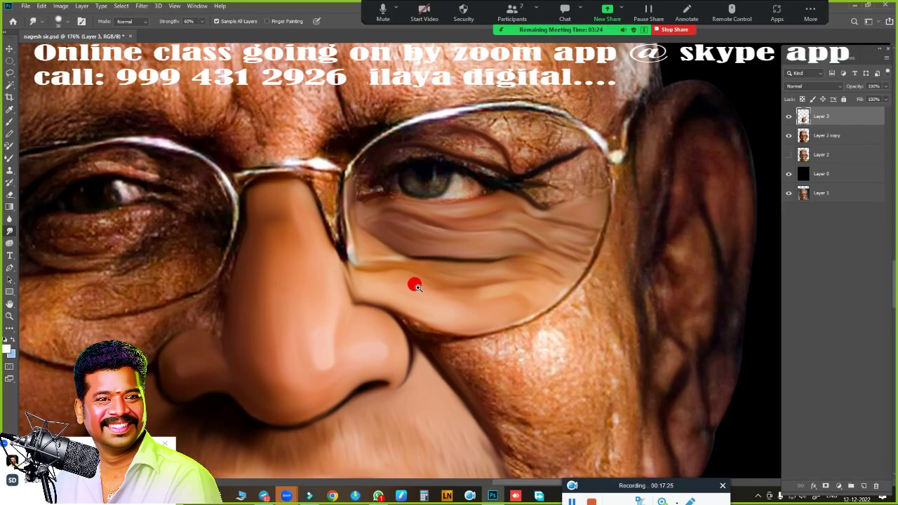
{"action": "scroll", "coordinate": [311, 203], "scroll_direction": "up", "scroll_amount": 5}
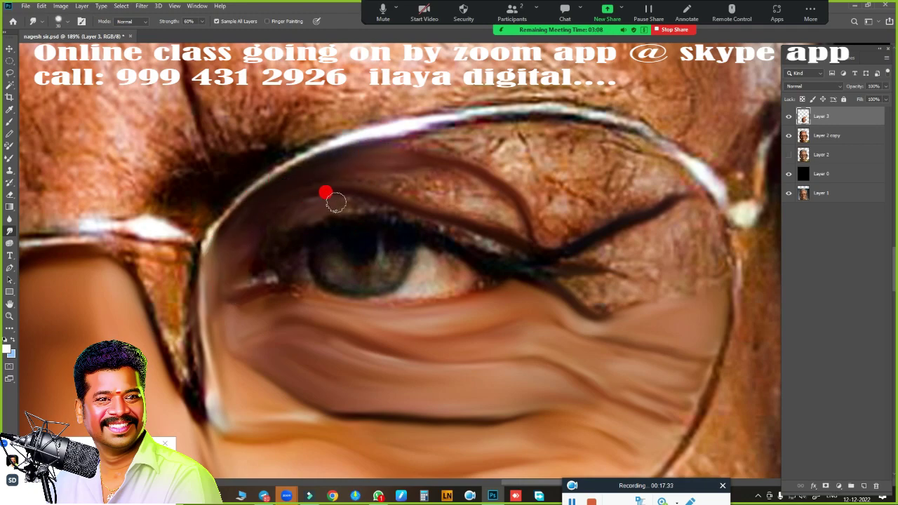
{"action": "mouse_move", "coordinate": [335, 202]}
{"action": "left_mouse_down"}
{"action": "mouse_move", "coordinate": [416, 215]}
{"action": "mouse_move", "coordinate": [508, 251]}
{"action": "left_mouse_up"}
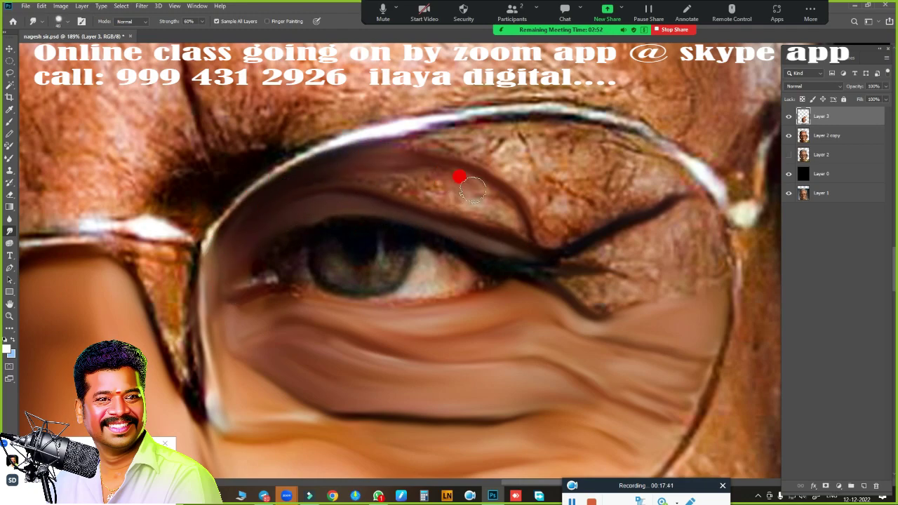
{"action": "mouse_move", "coordinate": [459, 176]}
{"action": "left_mouse_down"}
{"action": "mouse_move", "coordinate": [510, 203]}
{"action": "mouse_move", "coordinate": [381, 163]}
{"action": "mouse_move", "coordinate": [487, 203]}
{"action": "mouse_move", "coordinate": [468, 118]}
{"action": "mouse_move", "coordinate": [523, 108]}
{"action": "mouse_move", "coordinate": [541, 153]}
{"action": "mouse_move", "coordinate": [633, 148]}
{"action": "mouse_move", "coordinate": [556, 147]}
{"action": "mouse_move", "coordinate": [678, 193]}
{"action": "mouse_move", "coordinate": [632, 215]}
{"action": "mouse_move", "coordinate": [477, 237]}
{"action": "mouse_move", "coordinate": [602, 277]}
{"action": "mouse_move", "coordinate": [652, 279]}
{"action": "mouse_move", "coordinate": [678, 241]}
{"action": "mouse_move", "coordinate": [650, 271]}
{"action": "left_mouse_up"}
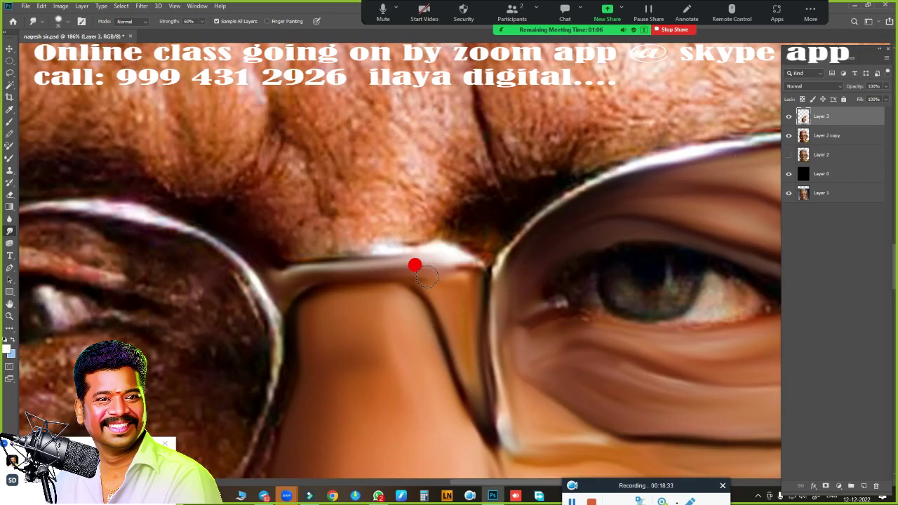
{"action": "mouse_move", "coordinate": [427, 277]}
{"action": "left_mouse_down"}
{"action": "mouse_move", "coordinate": [283, 241]}
{"action": "mouse_move", "coordinate": [297, 184]}
{"action": "mouse_move", "coordinate": [419, 140]}
{"action": "mouse_move", "coordinate": [423, 230]}
{"action": "mouse_move", "coordinate": [467, 233]}
{"action": "mouse_move", "coordinate": [436, 262]}
{"action": "left_mouse_up"}
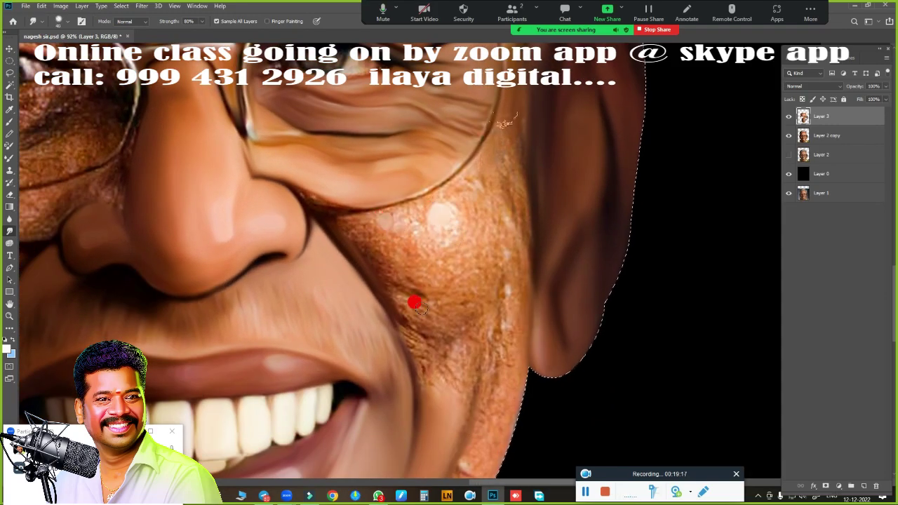
Step: Remove the orange squiggle and smooth the cheek edge, nose-cheek crease and lower-cheek crease
{"action": "left_click_drag", "start_coordinate": [457, 160], "coordinate": [501, 137]}
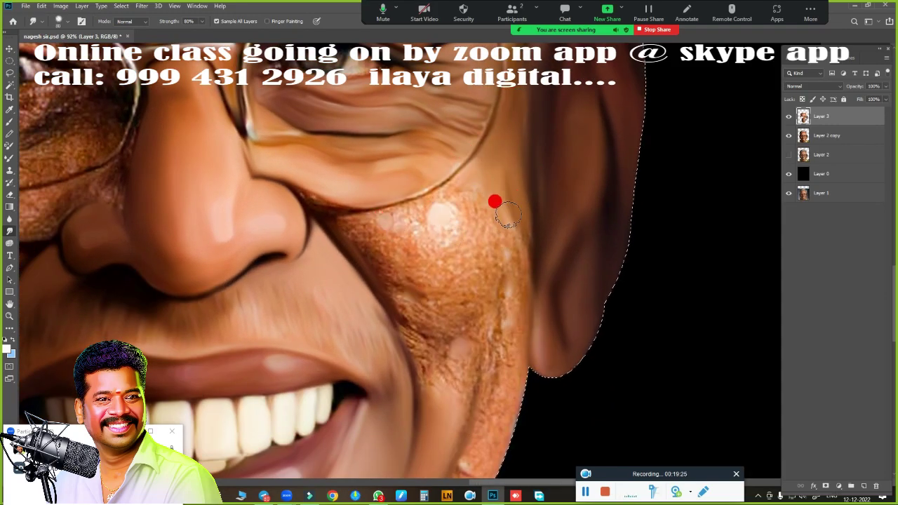
{"action": "left_click_drag", "start_coordinate": [508, 215], "coordinate": [520, 319]}
{"action": "mouse_move", "coordinate": [341, 229]}
{"action": "left_mouse_down"}
{"action": "mouse_move", "coordinate": [379, 266]}
{"action": "mouse_move", "coordinate": [348, 233]}
{"action": "mouse_move", "coordinate": [397, 192]}
{"action": "mouse_move", "coordinate": [419, 205]}
{"action": "mouse_move", "coordinate": [391, 241]}
{"action": "mouse_move", "coordinate": [379, 206]}
{"action": "mouse_move", "coordinate": [447, 262]}
{"action": "mouse_move", "coordinate": [396, 301]}
{"action": "left_mouse_up"}
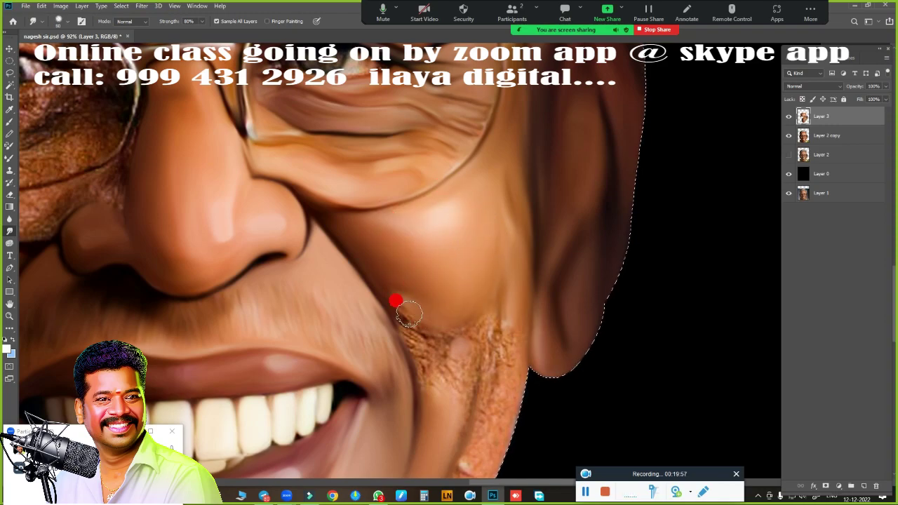
{"action": "left_click_drag", "start_coordinate": [409, 341], "coordinate": [459, 383]}
{"action": "mouse_move", "coordinate": [420, 322]}
{"action": "left_mouse_down"}
{"action": "mouse_move", "coordinate": [455, 377]}
{"action": "mouse_move", "coordinate": [459, 290]}
{"action": "left_mouse_up"}
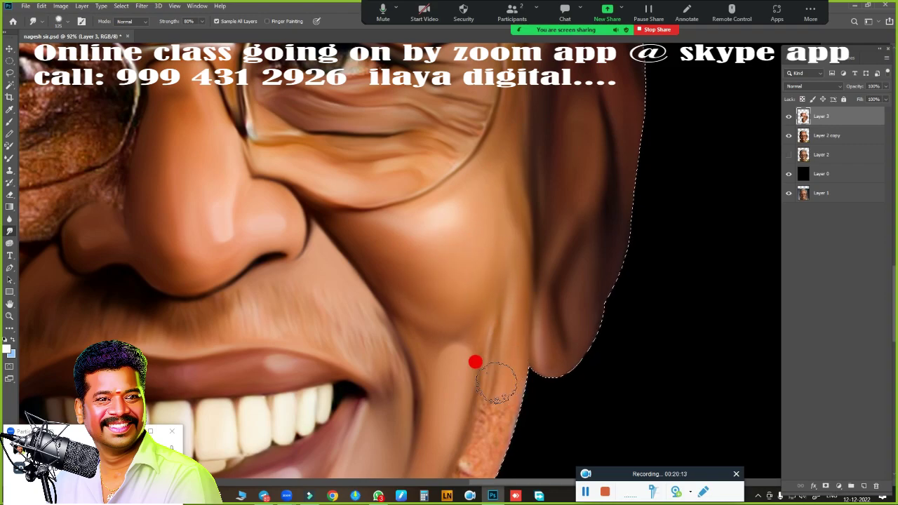
Step: Smooth the chin's skin texture, then zoom out to view the whole portrait
{"action": "scroll", "coordinate": [499, 329], "scroll_direction": "down", "scroll_amount": 2}
{"action": "scroll", "coordinate": [526, 294], "scroll_direction": "down", "scroll_amount": 3}
{"action": "mouse_move", "coordinate": [484, 272]}
{"action": "left_mouse_down"}
{"action": "mouse_move", "coordinate": [451, 371]}
{"action": "mouse_move", "coordinate": [440, 113]}
{"action": "left_mouse_up"}
{"action": "key", "text": "ctrl+0"}
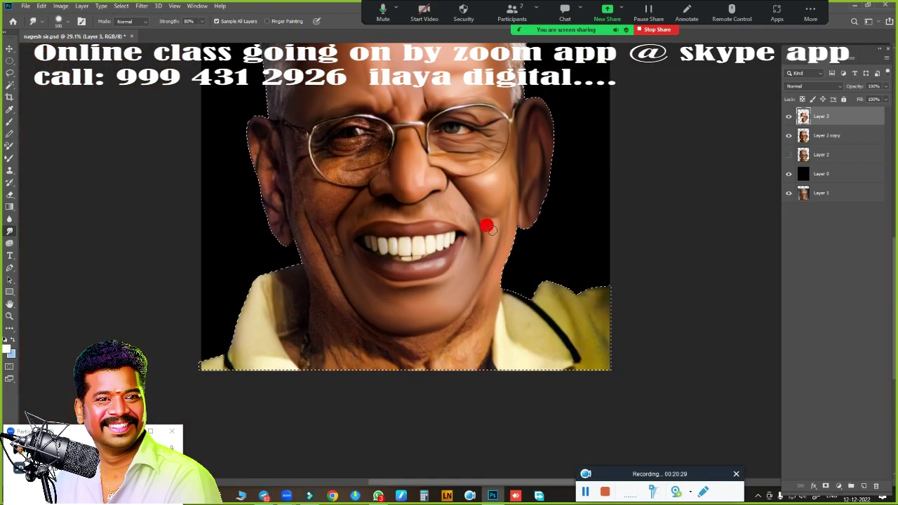
Step: Smooth the lower eyelid skin with a Mixer Brush stroke
{"action": "scroll", "coordinate": [501, 199], "scroll_direction": "up", "scroll_amount": 3}
{"action": "scroll", "coordinate": [541, 246], "scroll_direction": "up", "scroll_amount": 5}
{"action": "key", "text": "b"}
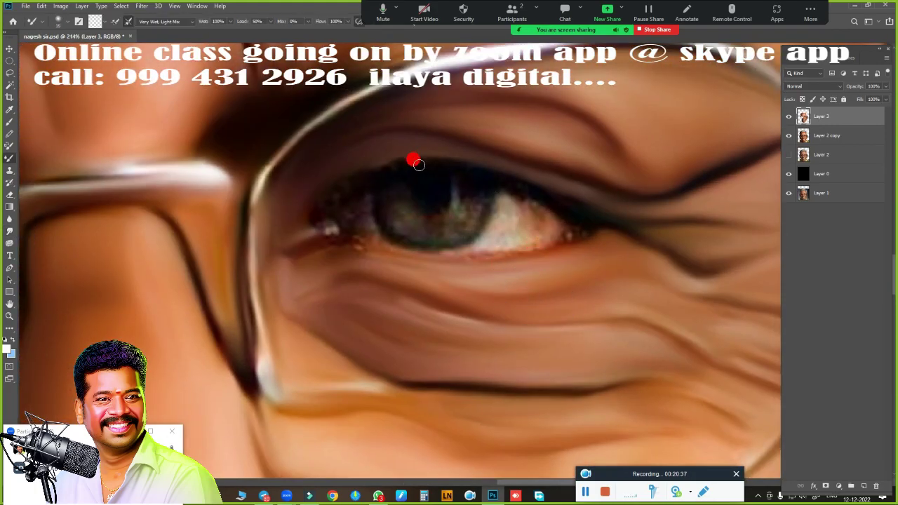
{"action": "left_click_drag", "start_coordinate": [334, 241], "coordinate": [507, 247]}
{"action": "key", "text": "r"}
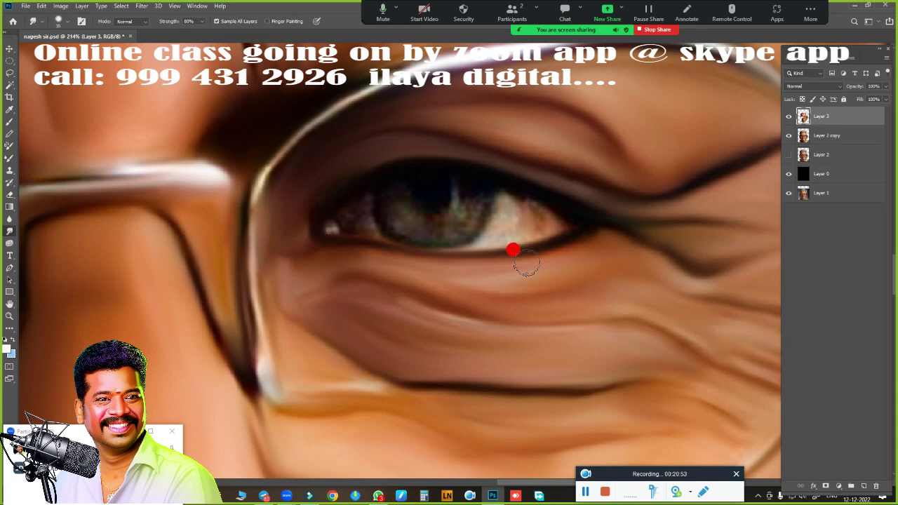
Step: Select the iris with an elliptical marquee and smudge it dark inside the selection
{"action": "left_click", "coordinate": [11, 61]}
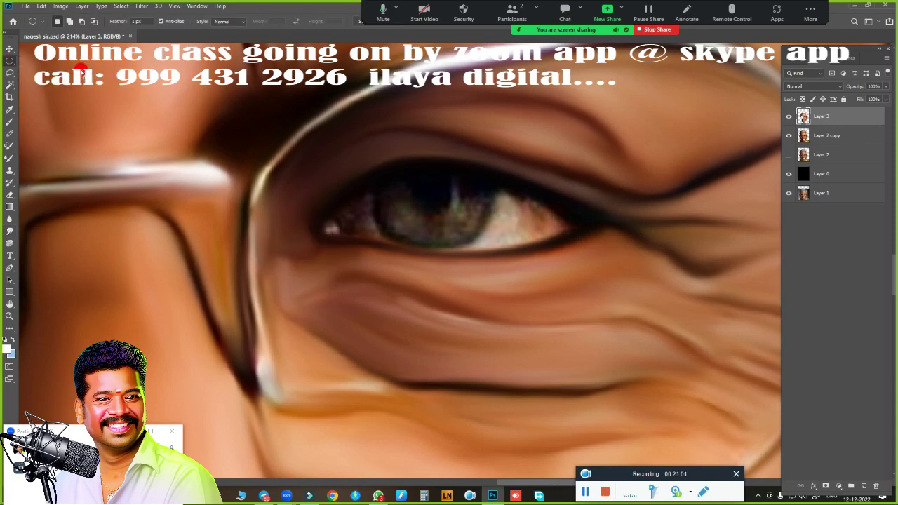
{"action": "left_click_drag", "start_coordinate": [429, 202], "coordinate": [479, 278]}
{"action": "key", "text": "r"}
{"action": "mouse_move", "coordinate": [459, 239]}
{"action": "left_mouse_down"}
{"action": "mouse_move", "coordinate": [437, 188]}
{"action": "mouse_move", "coordinate": [359, 184]}
{"action": "mouse_move", "coordinate": [439, 214]}
{"action": "left_mouse_up"}
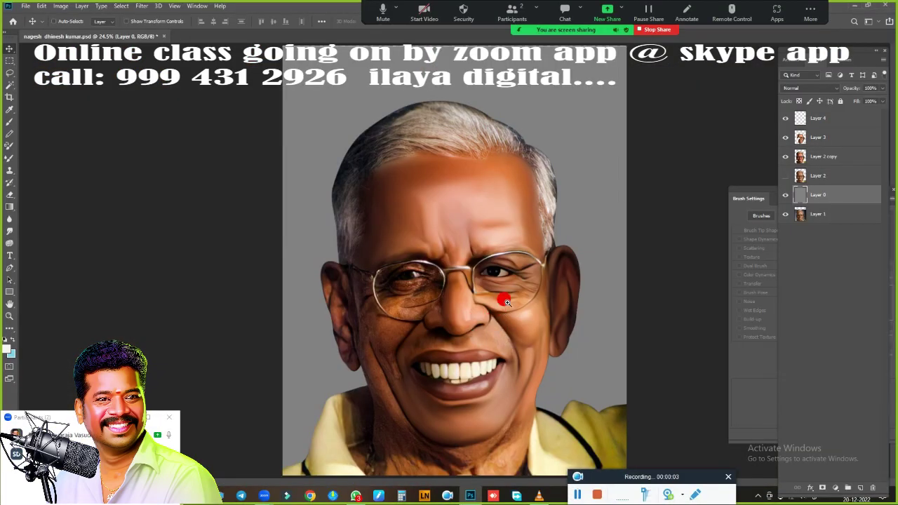
Step: On Layer 4, smudge the skin under the left eye and along its lower eyelid
{"action": "scroll", "coordinate": [513, 298], "scroll_direction": "up", "scroll_amount": 5}
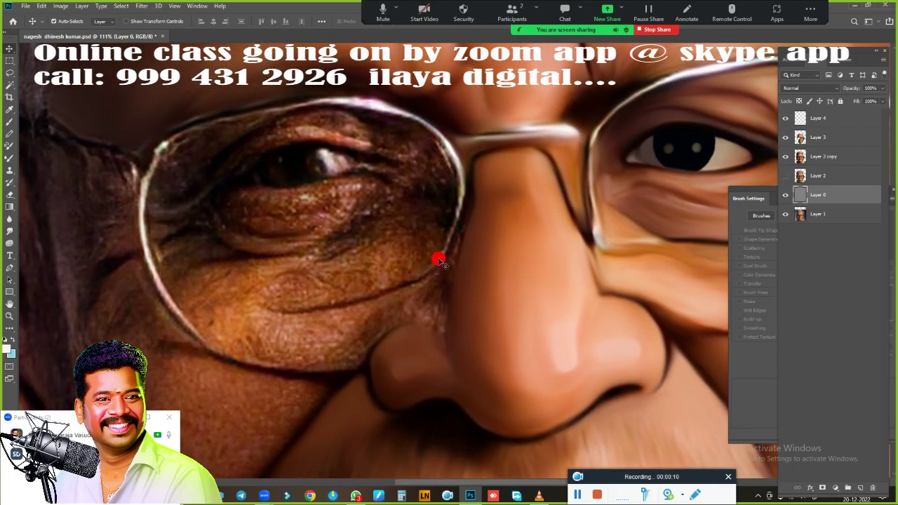
{"action": "key", "text": "r"}
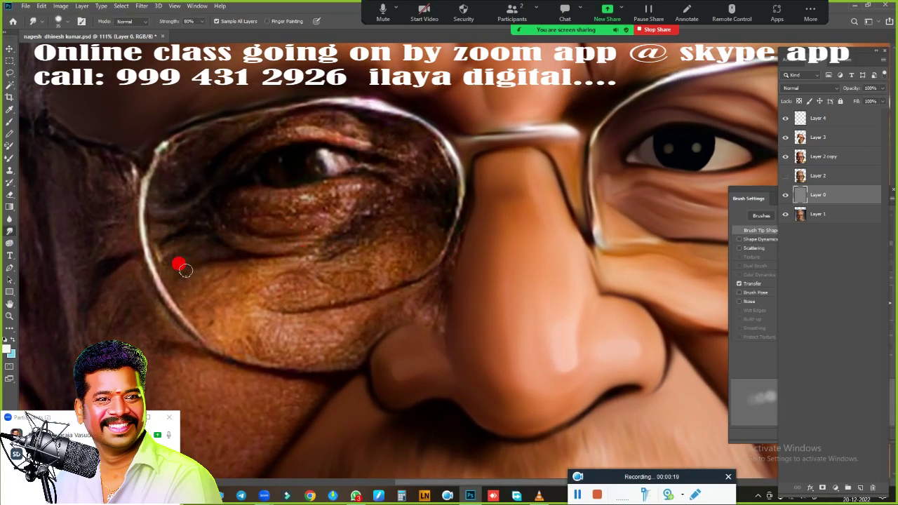
{"action": "key", "text": "alt+period"}
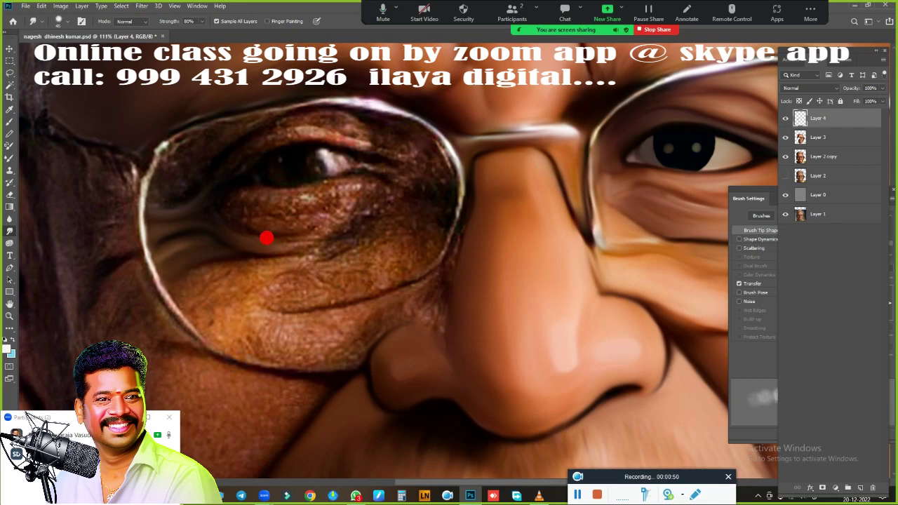
{"action": "left_click_drag", "start_coordinate": [408, 202], "coordinate": [301, 243]}
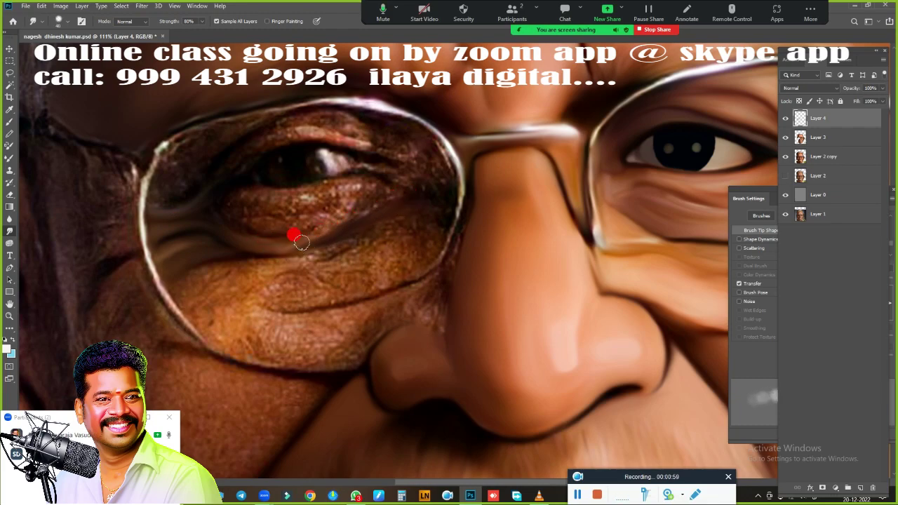
{"action": "mouse_move", "coordinate": [204, 219]}
{"action": "left_mouse_down"}
{"action": "mouse_move", "coordinate": [349, 210]}
{"action": "mouse_move", "coordinate": [372, 218]}
{"action": "left_mouse_up"}
{"action": "mouse_move", "coordinate": [205, 274]}
{"action": "left_mouse_down"}
{"action": "mouse_move", "coordinate": [245, 255]}
{"action": "mouse_move", "coordinate": [333, 250]}
{"action": "mouse_move", "coordinate": [401, 222]}
{"action": "left_mouse_up"}
{"action": "left_click_drag", "start_coordinate": [341, 240], "coordinate": [304, 240]}
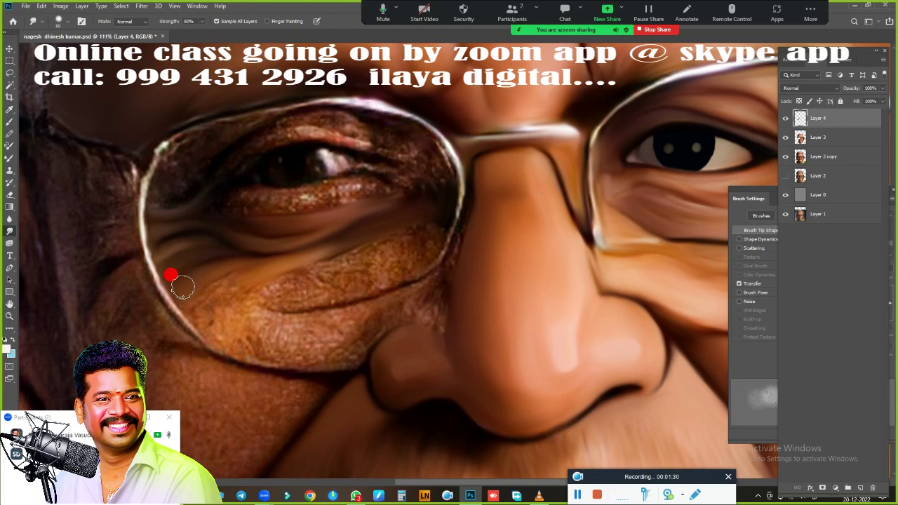
Step: Smooth the remaining under-eye wrinkles, lower lashes and upper eyelid, with brush Transfer enabled
{"action": "mouse_move", "coordinate": [227, 283]}
{"action": "left_mouse_down"}
{"action": "mouse_move", "coordinate": [232, 309]}
{"action": "mouse_move", "coordinate": [342, 275]}
{"action": "mouse_move", "coordinate": [427, 232]}
{"action": "mouse_move", "coordinate": [434, 215]}
{"action": "mouse_move", "coordinate": [377, 281]}
{"action": "mouse_move", "coordinate": [372, 267]}
{"action": "mouse_move", "coordinate": [357, 293]}
{"action": "mouse_move", "coordinate": [239, 343]}
{"action": "mouse_move", "coordinate": [340, 347]}
{"action": "mouse_move", "coordinate": [380, 331]}
{"action": "mouse_move", "coordinate": [423, 287]}
{"action": "mouse_move", "coordinate": [310, 335]}
{"action": "left_mouse_up"}
{"action": "left_click_drag", "start_coordinate": [366, 320], "coordinate": [252, 305]}
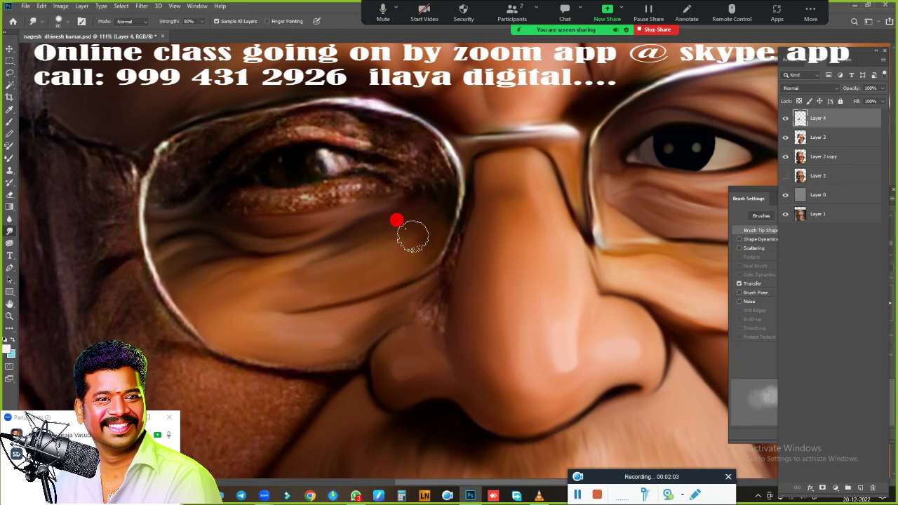
{"action": "mouse_move", "coordinate": [316, 295]}
{"action": "left_mouse_down"}
{"action": "mouse_move", "coordinate": [307, 269]}
{"action": "mouse_move", "coordinate": [409, 293]}
{"action": "mouse_move", "coordinate": [290, 367]}
{"action": "mouse_move", "coordinate": [337, 262]}
{"action": "mouse_move", "coordinate": [176, 151]}
{"action": "mouse_move", "coordinate": [220, 128]}
{"action": "mouse_move", "coordinate": [161, 185]}
{"action": "mouse_move", "coordinate": [220, 145]}
{"action": "mouse_move", "coordinate": [231, 125]}
{"action": "mouse_move", "coordinate": [180, 140]}
{"action": "mouse_move", "coordinate": [381, 104]}
{"action": "mouse_move", "coordinate": [445, 172]}
{"action": "mouse_move", "coordinate": [441, 220]}
{"action": "mouse_move", "coordinate": [252, 202]}
{"action": "mouse_move", "coordinate": [349, 187]}
{"action": "left_mouse_up"}
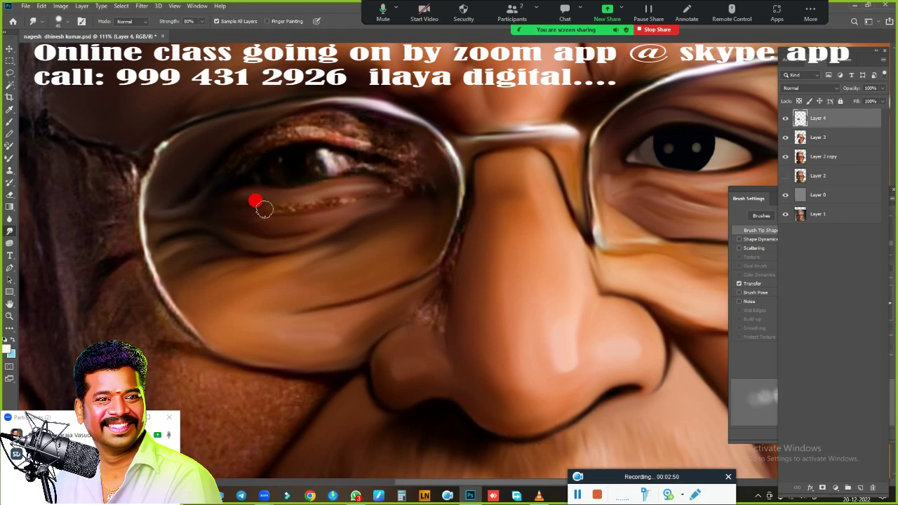
{"action": "left_click_drag", "start_coordinate": [263, 209], "coordinate": [337, 200]}
{"action": "mouse_move", "coordinate": [250, 131]}
{"action": "left_mouse_down"}
{"action": "mouse_move", "coordinate": [304, 105]}
{"action": "mouse_move", "coordinate": [196, 162]}
{"action": "mouse_move", "coordinate": [182, 190]}
{"action": "mouse_move", "coordinate": [160, 202]}
{"action": "mouse_move", "coordinate": [202, 171]}
{"action": "mouse_move", "coordinate": [359, 120]}
{"action": "mouse_move", "coordinate": [384, 141]}
{"action": "left_mouse_up"}
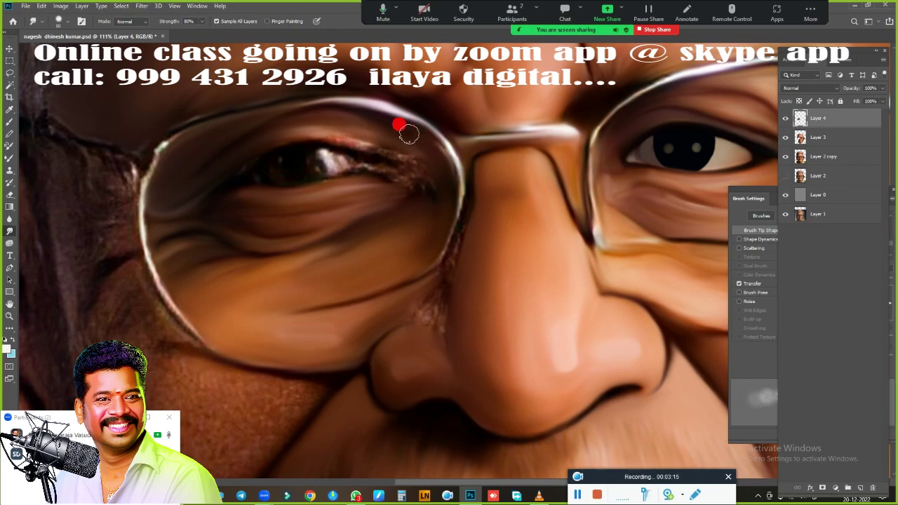
{"action": "left_click", "coordinate": [749, 287]}
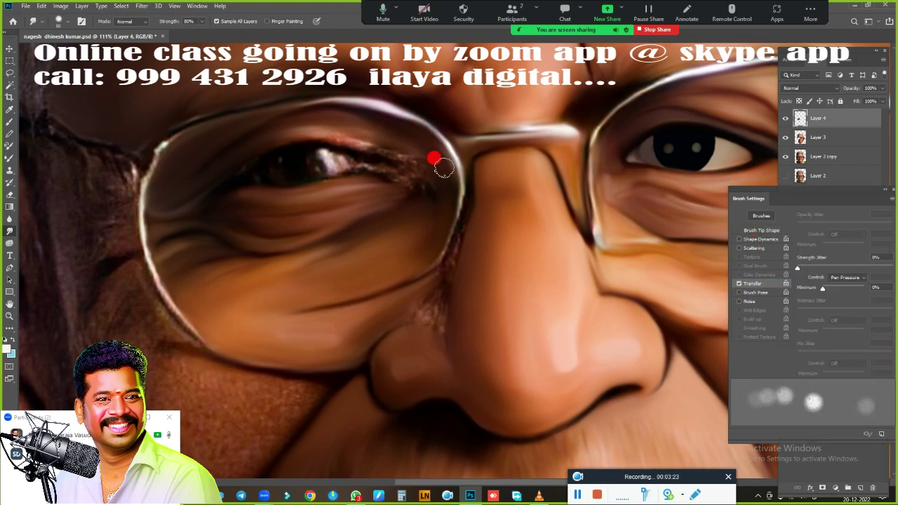
{"action": "mouse_move", "coordinate": [444, 167]}
{"action": "left_mouse_down"}
{"action": "mouse_move", "coordinate": [234, 148]}
{"action": "mouse_move", "coordinate": [409, 148]}
{"action": "mouse_move", "coordinate": [393, 145]}
{"action": "mouse_move", "coordinate": [400, 186]}
{"action": "mouse_move", "coordinate": [423, 202]}
{"action": "mouse_move", "coordinate": [413, 197]}
{"action": "mouse_move", "coordinate": [400, 208]}
{"action": "mouse_move", "coordinate": [254, 145]}
{"action": "mouse_move", "coordinate": [146, 179]}
{"action": "mouse_move", "coordinate": [197, 332]}
{"action": "mouse_move", "coordinate": [461, 207]}
{"action": "mouse_move", "coordinate": [447, 271]}
{"action": "left_mouse_up"}
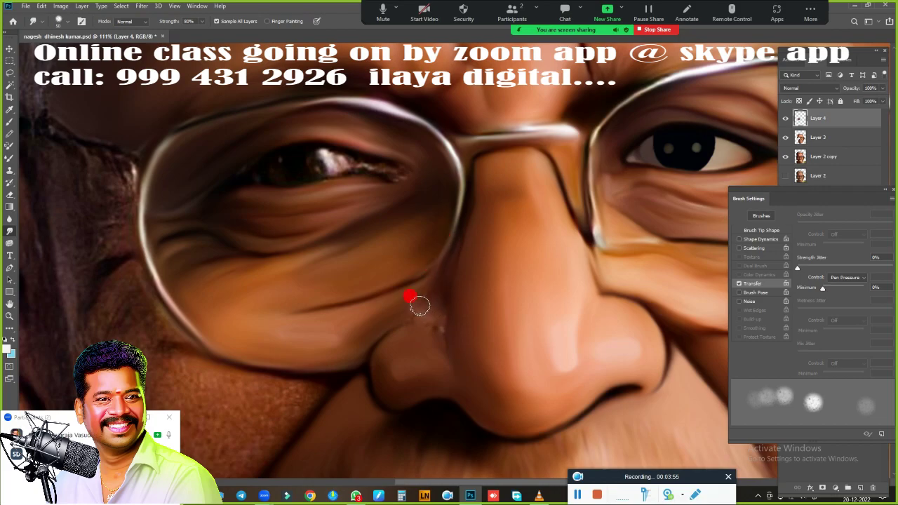
{"action": "left_click_drag", "start_coordinate": [452, 350], "coordinate": [401, 317]}
Step: Repaint and blend the eyelids using the Very Wet, Light Mix Mixer Brush preset
{"action": "scroll", "coordinate": [353, 255], "scroll_direction": "up", "scroll_amount": 2}
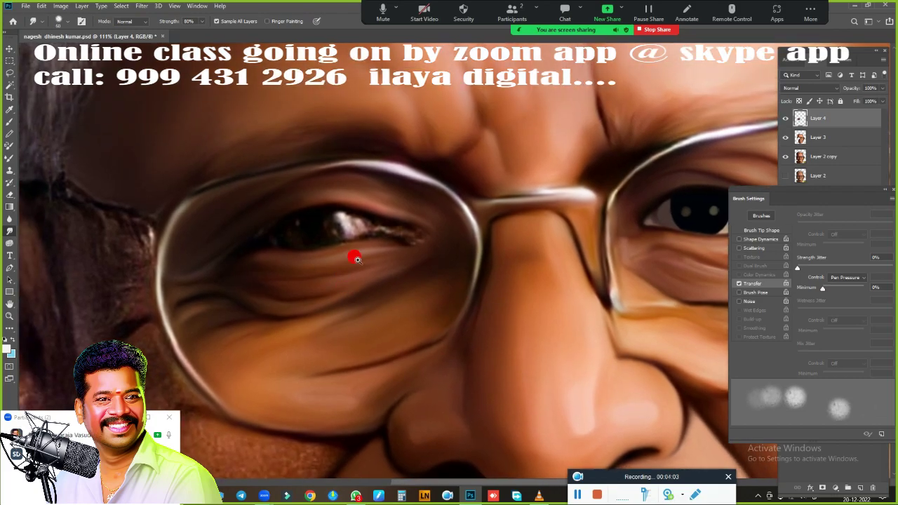
{"action": "scroll", "coordinate": [487, 221], "scroll_direction": "up", "scroll_amount": 2}
{"action": "key", "text": "b"}
{"action": "right_click", "coordinate": [491, 221]}
{"action": "double_click", "coordinate": [634, 356]}
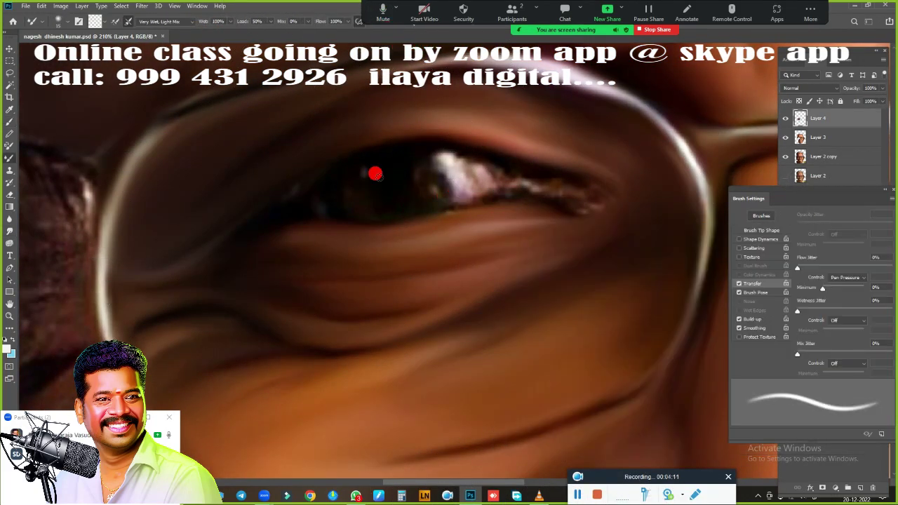
{"action": "mouse_move", "coordinate": [463, 146]}
{"action": "left_mouse_down"}
{"action": "mouse_move", "coordinate": [579, 174]}
{"action": "mouse_move", "coordinate": [575, 196]}
{"action": "mouse_move", "coordinate": [311, 209]}
{"action": "mouse_move", "coordinate": [428, 213]}
{"action": "left_mouse_up"}
{"action": "key", "text": "r"}
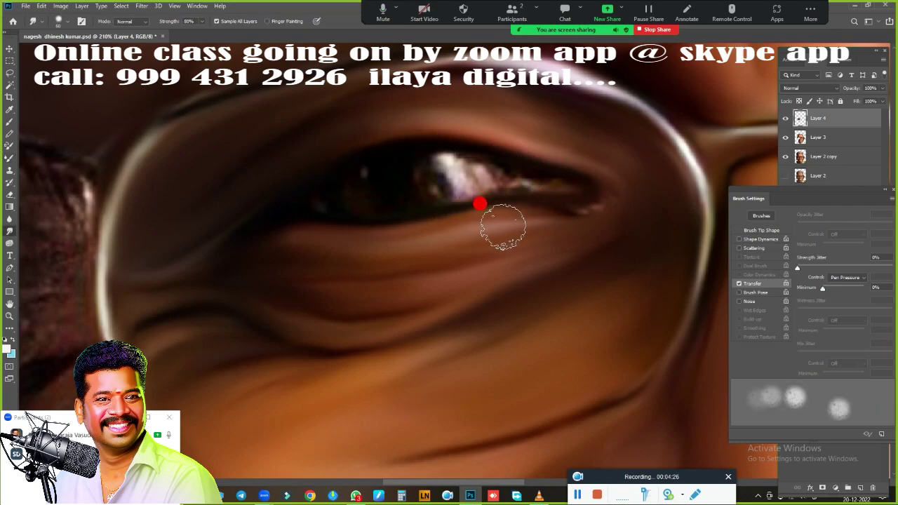
{"action": "left_click_drag", "start_coordinate": [594, 154], "coordinate": [519, 201]}
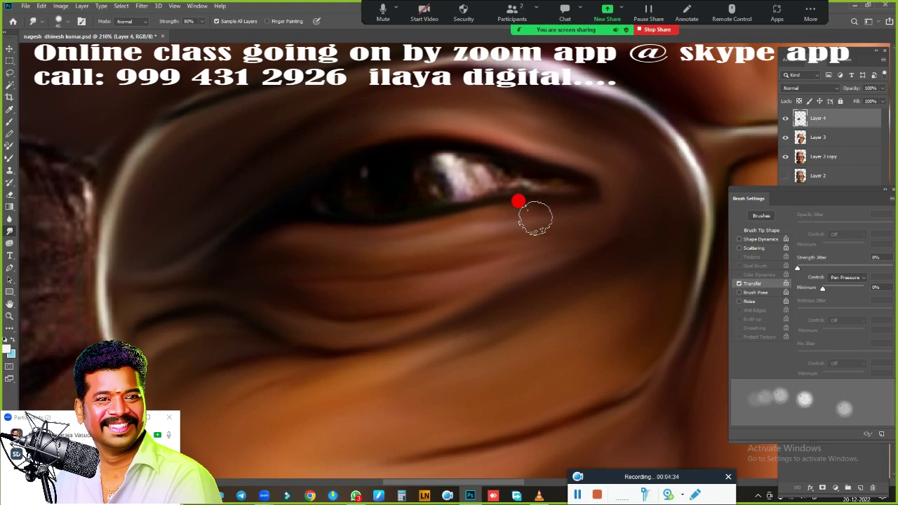
{"action": "key", "text": "ctrl+z"}
Step: Select the iris with an elliptical marquee, smooth the eye-white to light pink, then deselect
{"action": "key", "text": "m"}
{"action": "key", "text": "shift+m"}
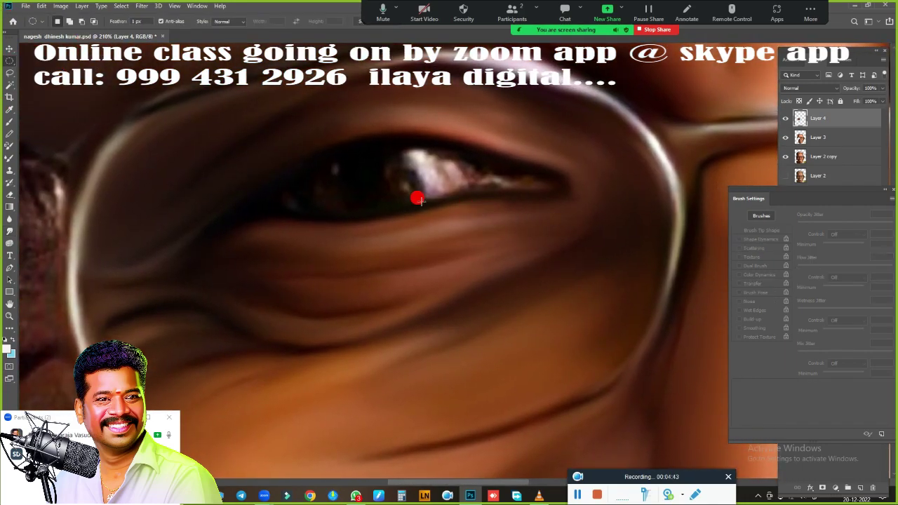
{"action": "mouse_move", "coordinate": [360, 176]}
{"action": "left_mouse_down"}
{"action": "mouse_move", "coordinate": [395, 216]}
{"action": "mouse_move", "coordinate": [403, 144]}
{"action": "mouse_move", "coordinate": [337, 166]}
{"action": "left_mouse_up"}
{"action": "key", "text": "r"}
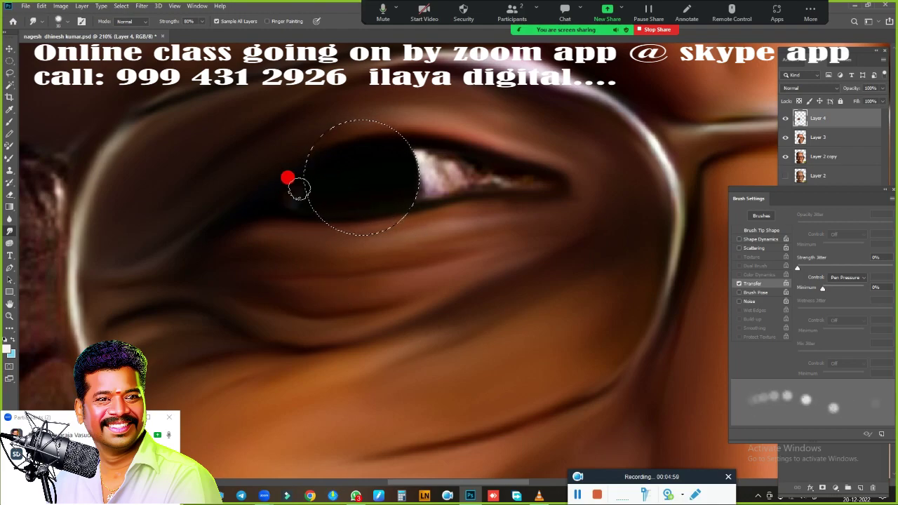
{"action": "mouse_move", "coordinate": [413, 157]}
{"action": "left_mouse_down"}
{"action": "mouse_move", "coordinate": [391, 180]}
{"action": "mouse_move", "coordinate": [407, 147]}
{"action": "mouse_move", "coordinate": [453, 166]}
{"action": "mouse_move", "coordinate": [417, 174]}
{"action": "mouse_move", "coordinate": [489, 203]}
{"action": "mouse_move", "coordinate": [409, 187]}
{"action": "mouse_move", "coordinate": [375, 206]}
{"action": "left_mouse_up"}
{"action": "key", "text": "ctrl+d"}
{"action": "scroll", "coordinate": [482, 209], "scroll_direction": "right", "scroll_amount": 2}
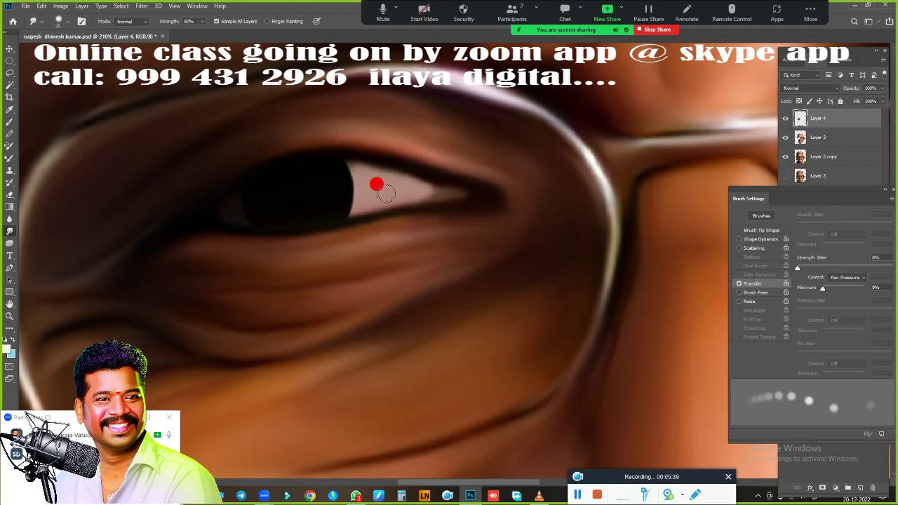
{"action": "scroll", "coordinate": [355, 222], "scroll_direction": "down", "scroll_amount": 5}
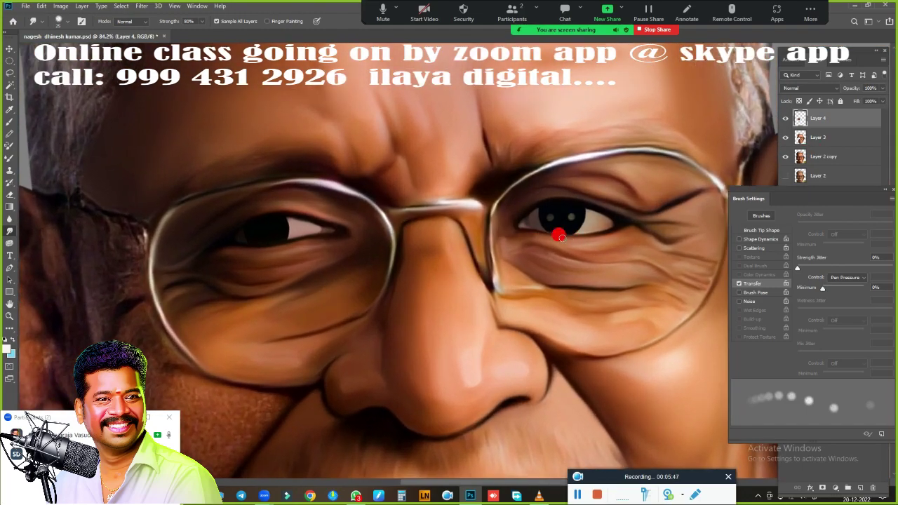
Step: Hide Layer 5 and Layer 4 to compare against the original wrinkled left eye
{"action": "key", "text": "l"}
{"action": "key", "text": "v"}
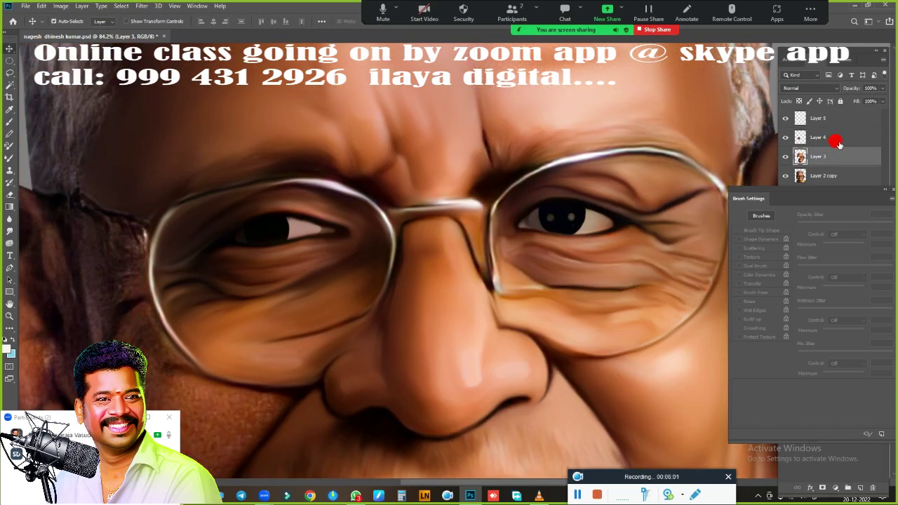
{"action": "left_click", "coordinate": [785, 138]}
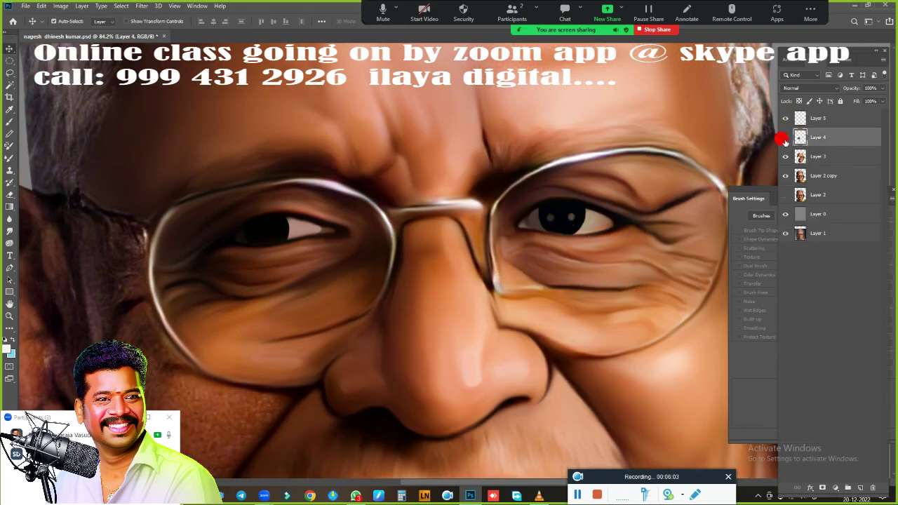
{"action": "left_click", "coordinate": [785, 118]}
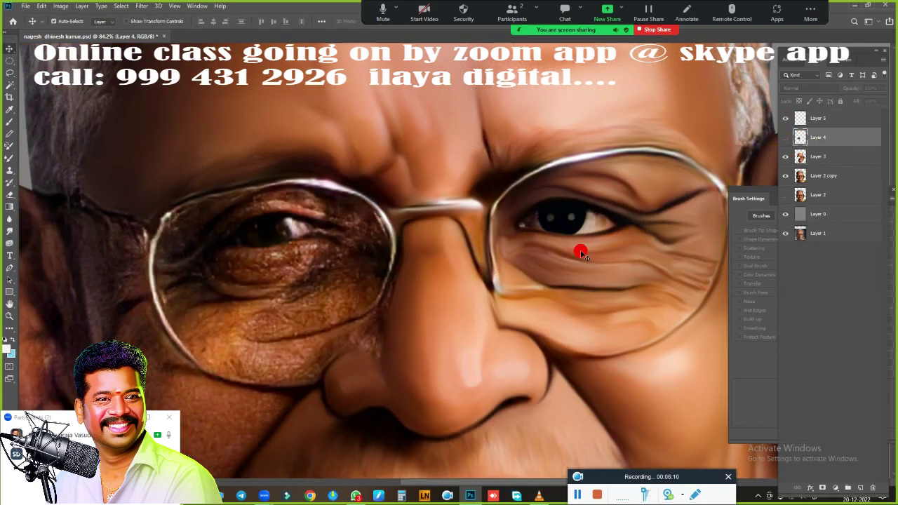